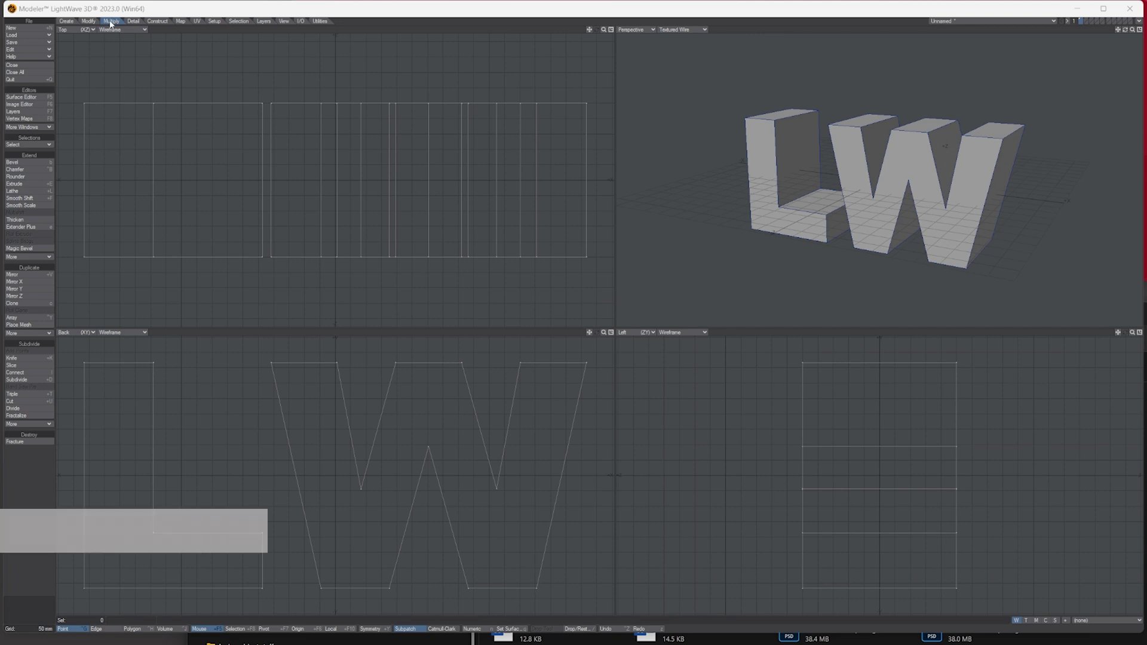
Bevel all polygons of the LW letters freehand with a shift of about 30 mm and an inset of about 20 mm.
left_click(27, 161)
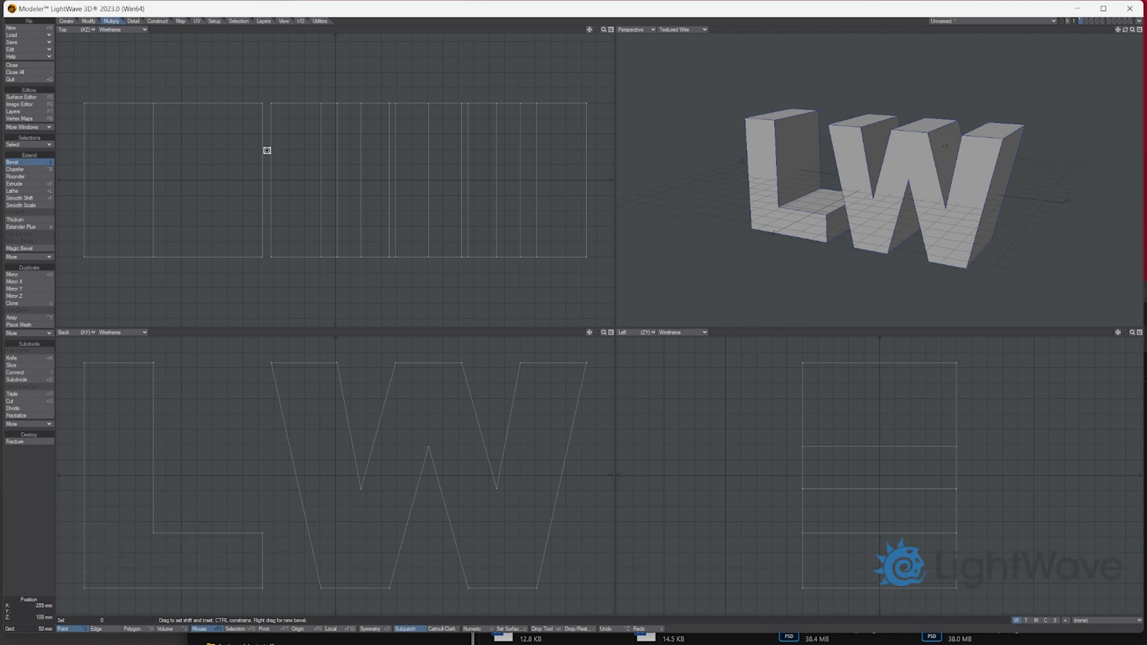
left_click(22, 162)
left_click_drag(334, 180, 328, 172)
mouse_move(1125, 29)
left_mouse_down()
mouse_move(1140, 15)
mouse_move(1108, 38)
left_mouse_up()
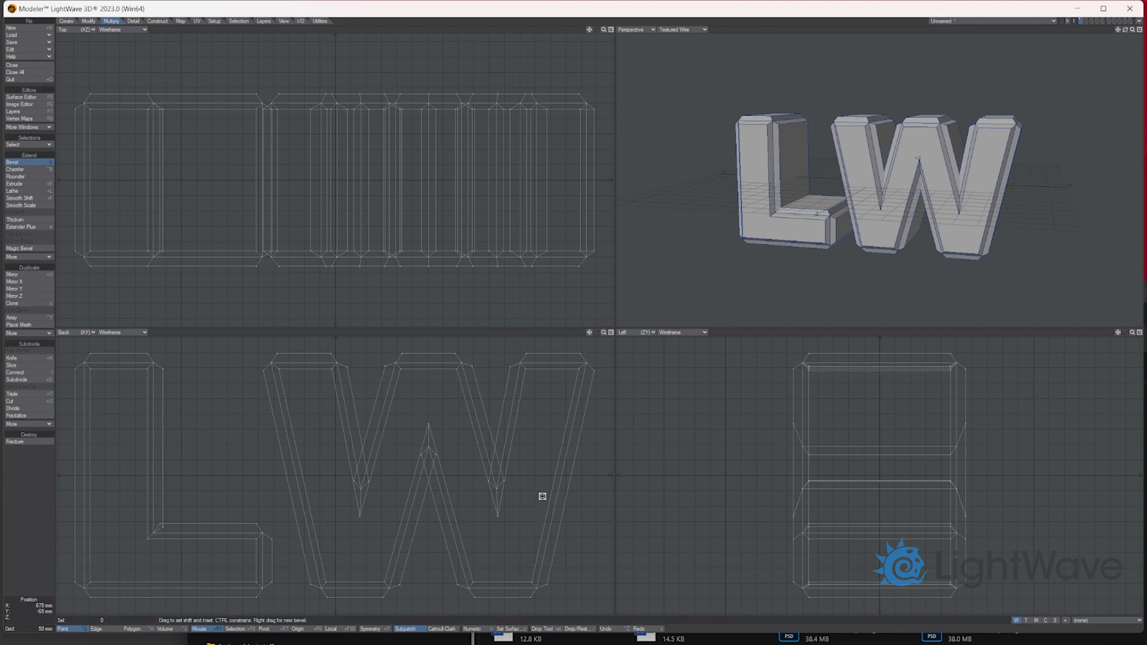
Open the numeric settings of the bevel, place their window clear of the letters, and finish the bevel.
left_click(481, 632)
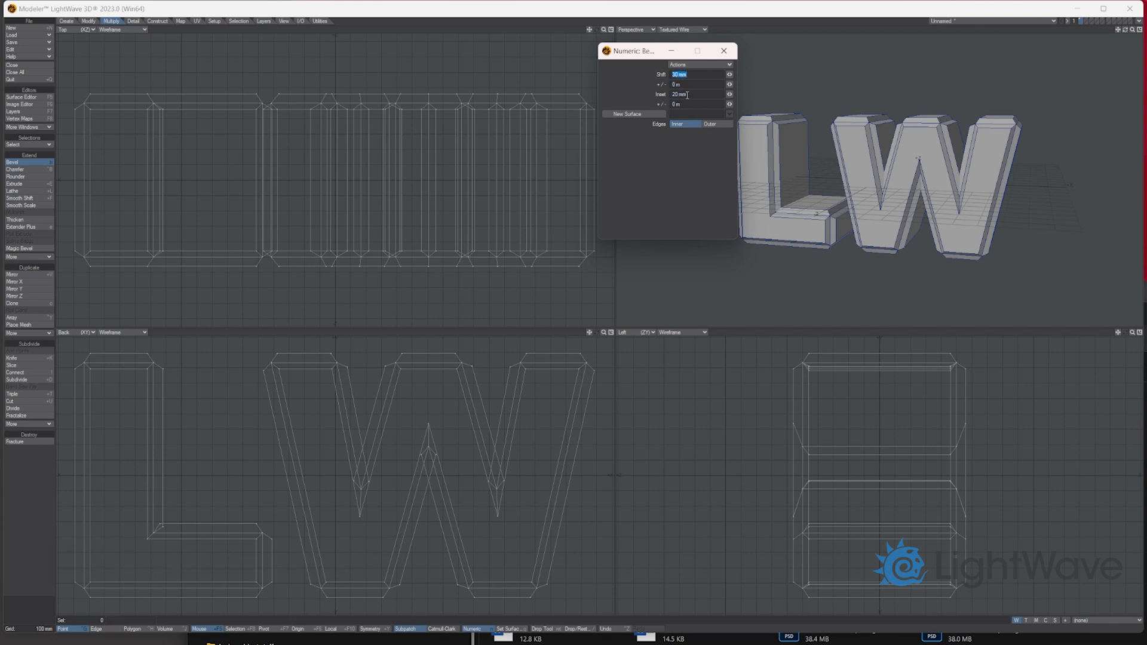
left_click_drag(1125, 30, 1091, 32)
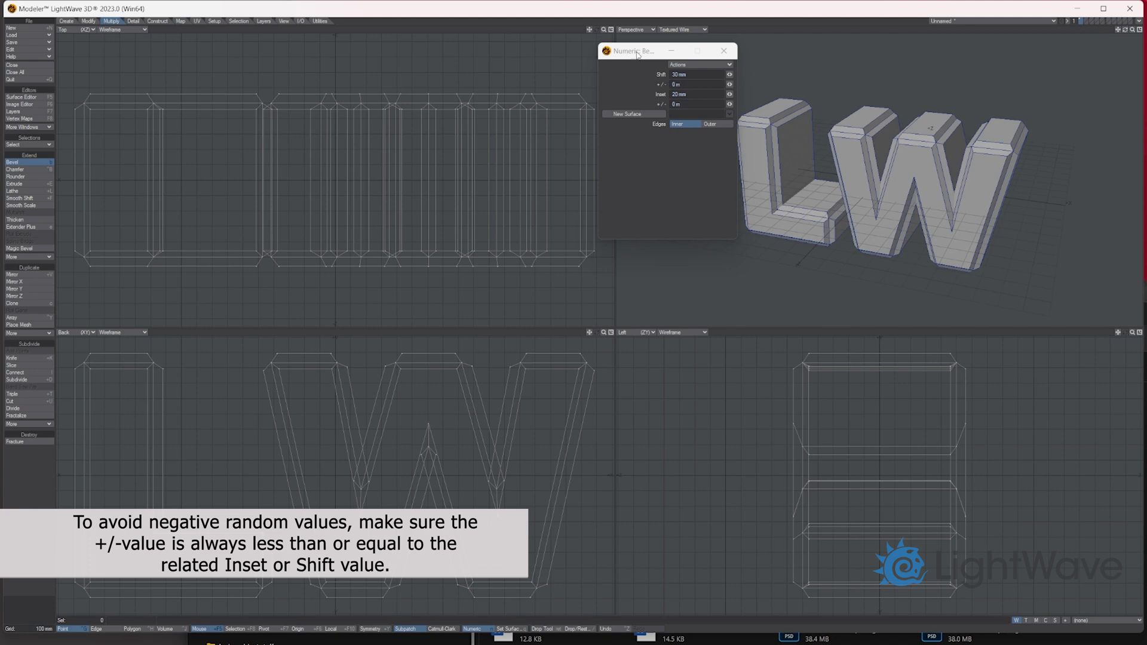
left_click_drag(638, 55, 613, 53)
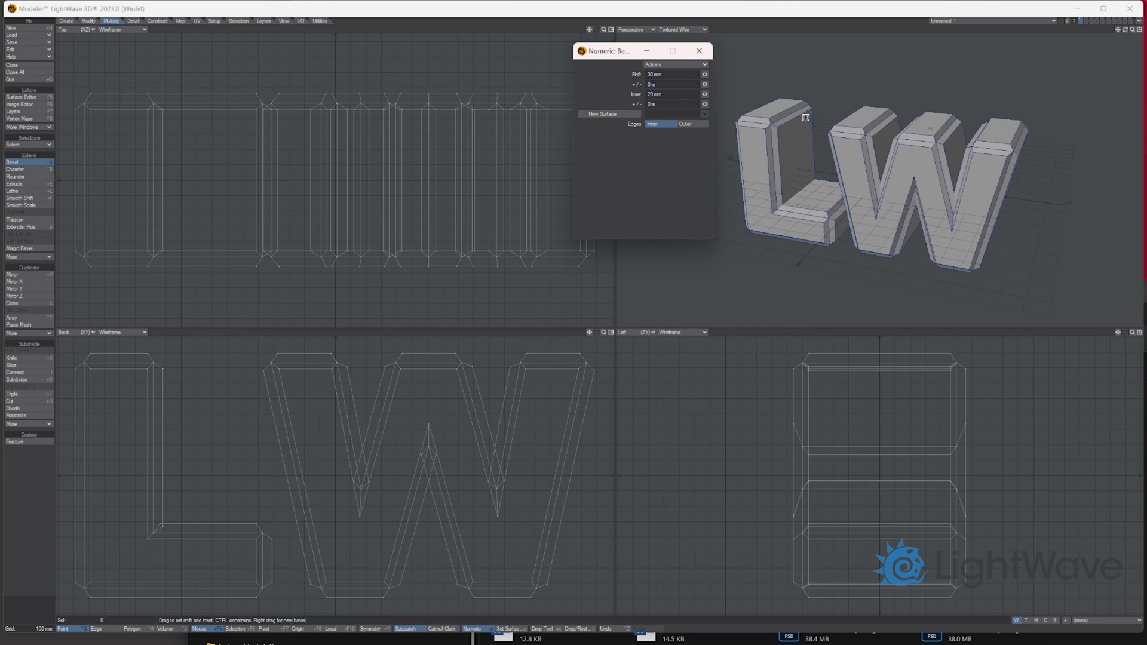
left_click(699, 52)
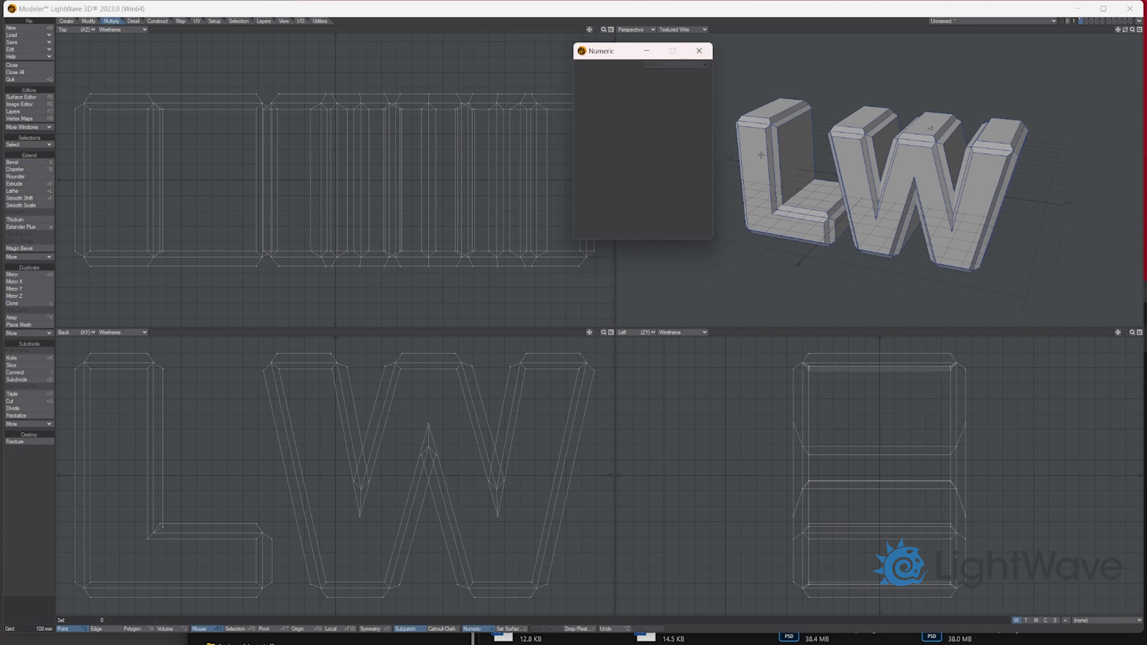
Bevel the four top polygons of the L and W with a shift of about 50 mm and an inset of about 5 mm.
key("ctrl+h")
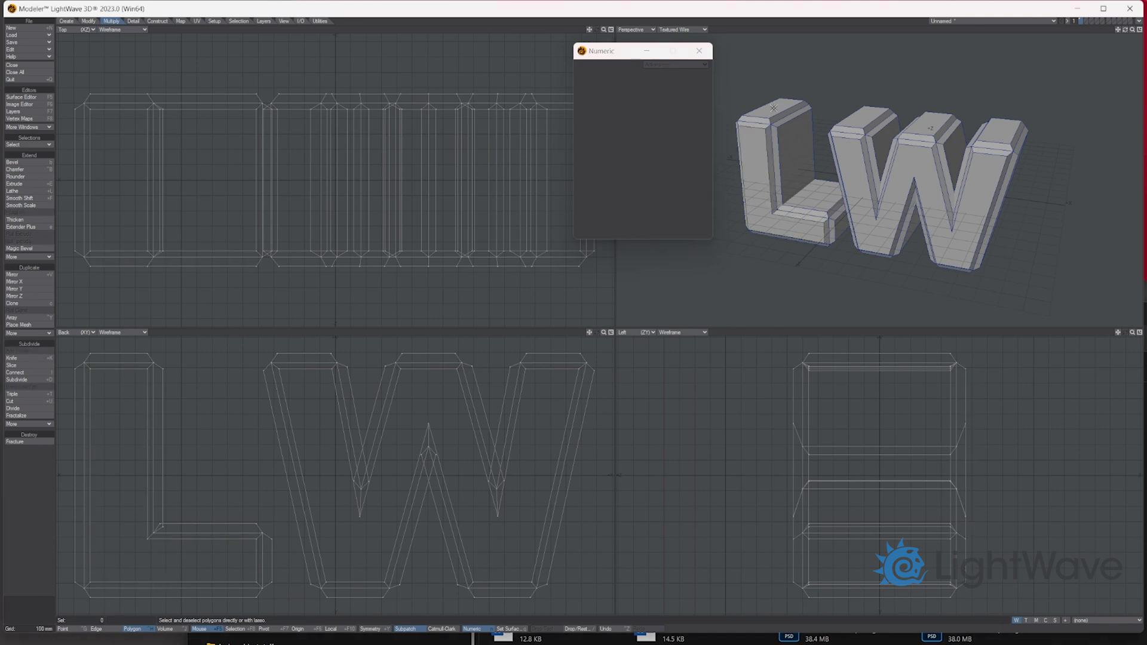
left_click(777, 111)
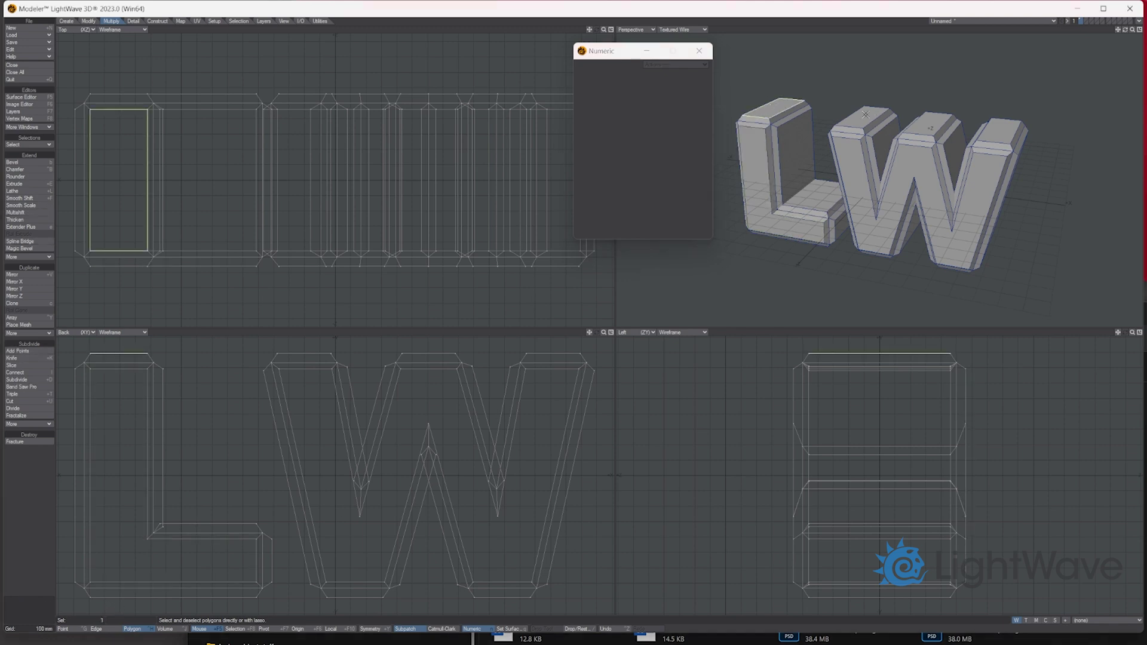
left_click(866, 114)
left_click(932, 122, "shift")
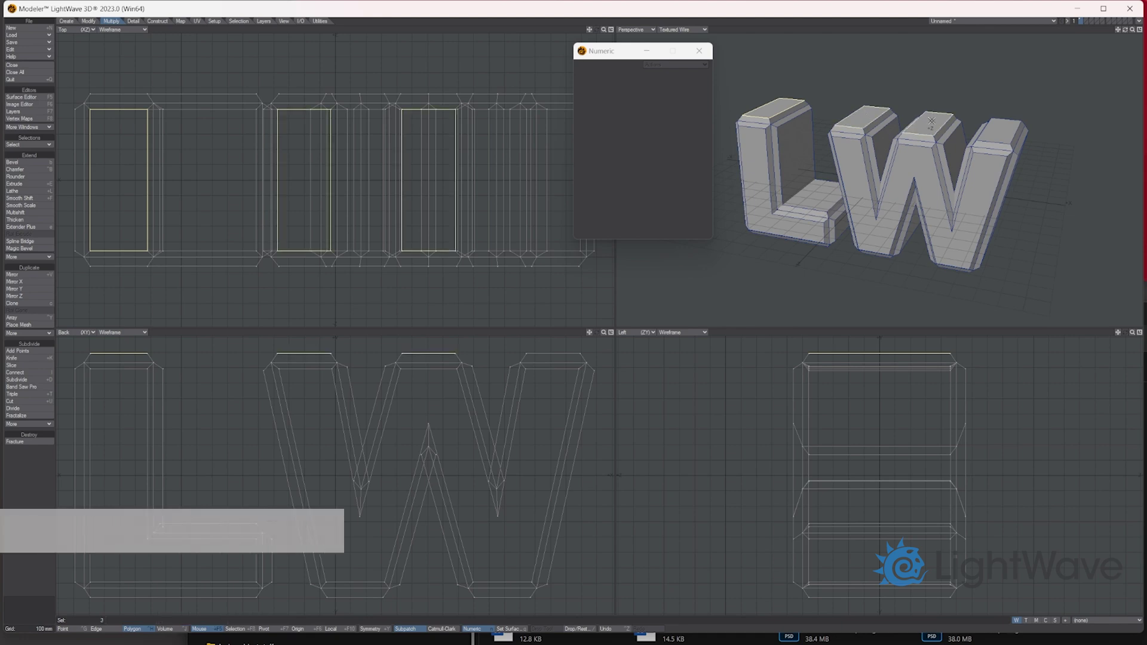
left_click(1000, 129, "shift")
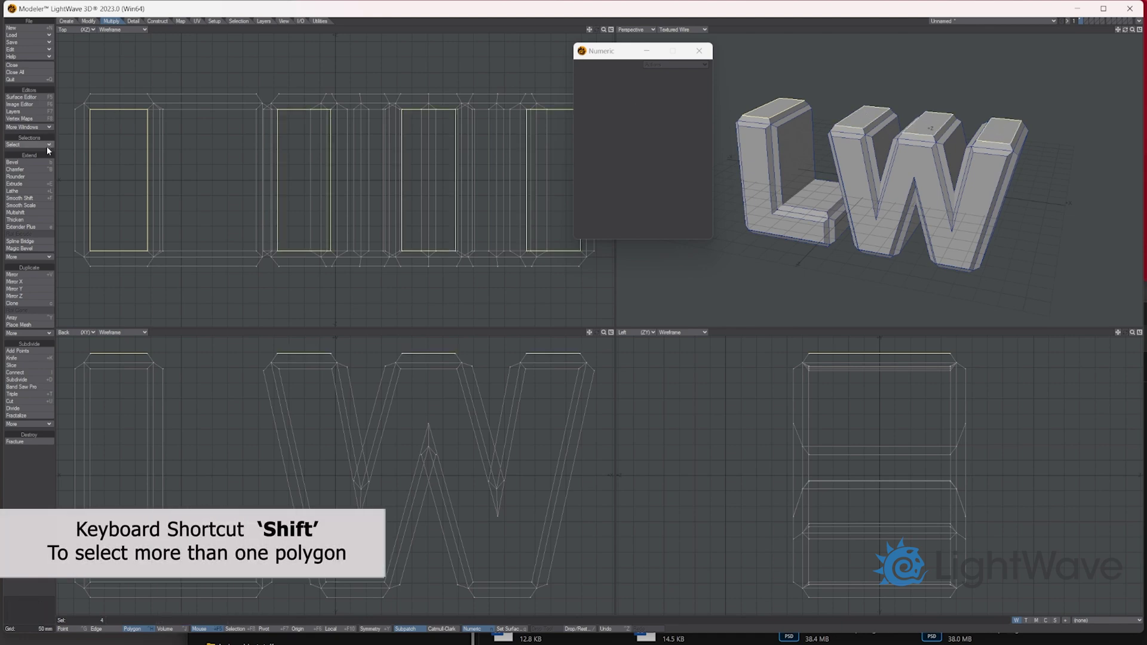
left_click(18, 162)
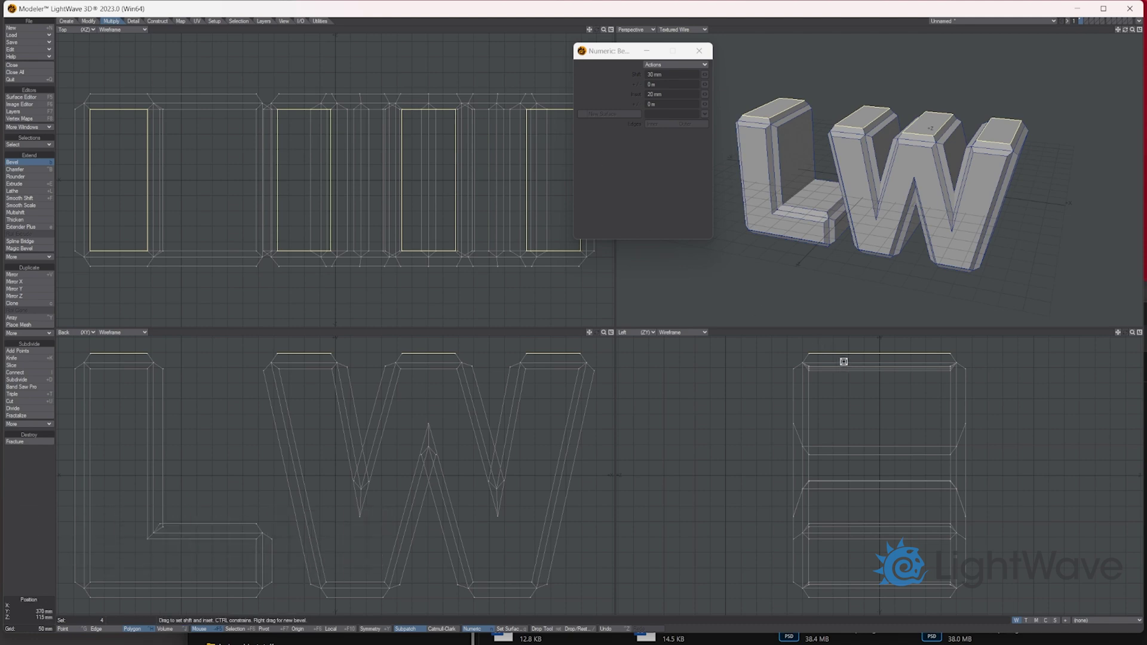
left_click_drag(844, 361, 842, 346)
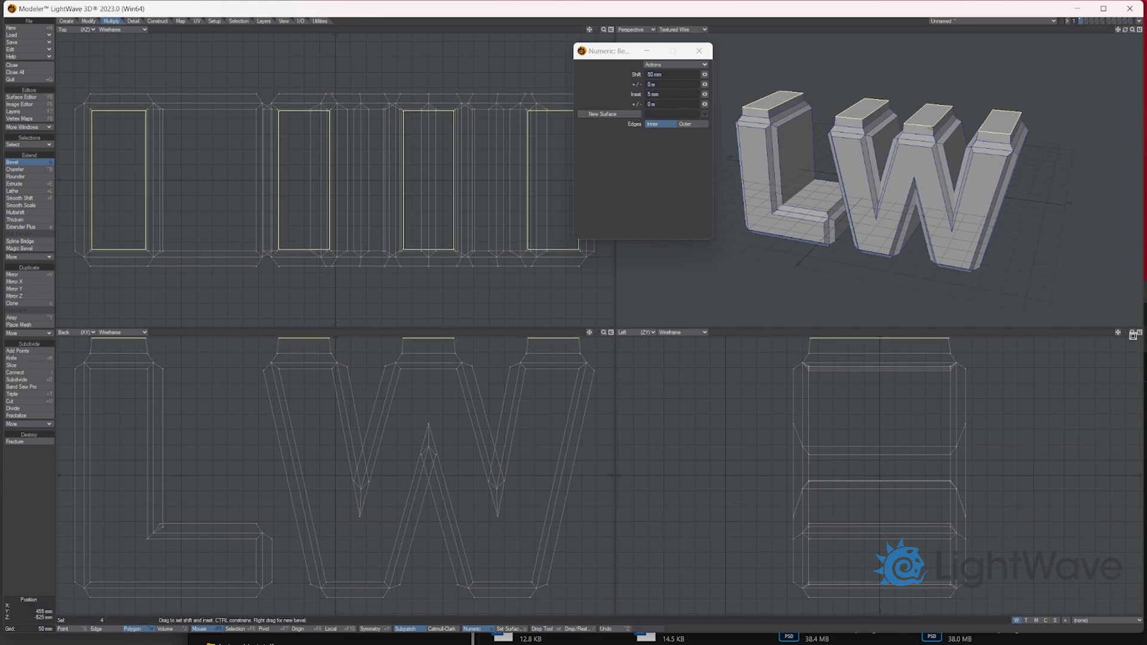
Stack more bevels on the top polygons: one with 30 mm shift and -30 mm inset, then narrowing tiers, and deselect them.
key("a")
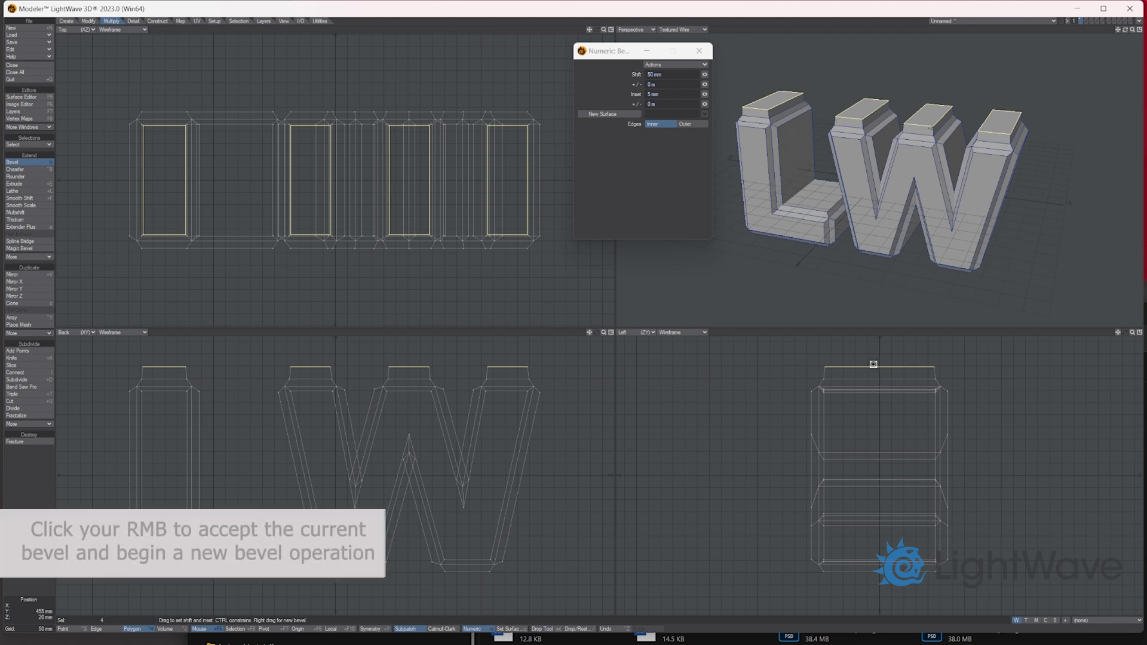
right_click_drag(874, 364, 880, 357)
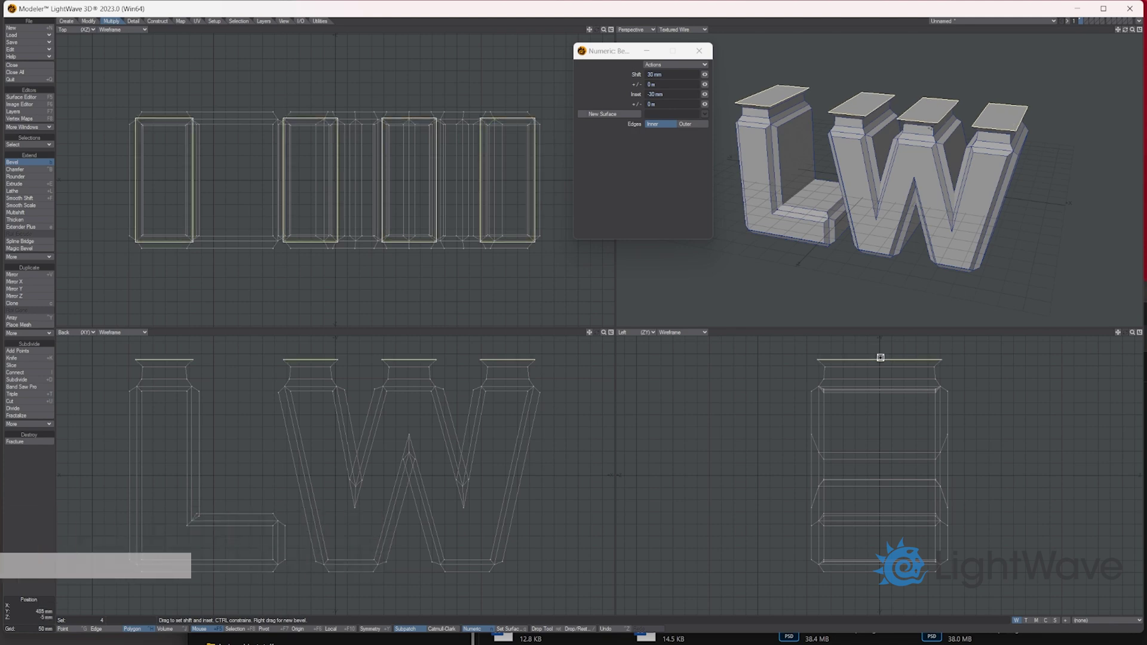
left_click_drag(1118, 337, 1053, 367)
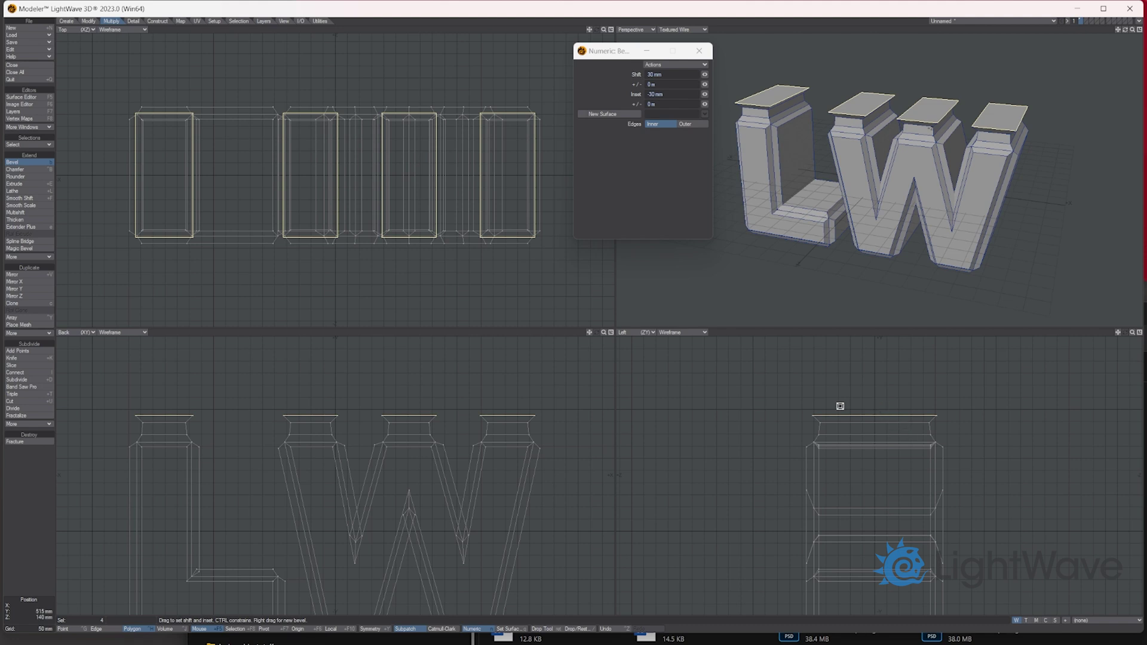
left_click_drag(871, 416, 857, 375)
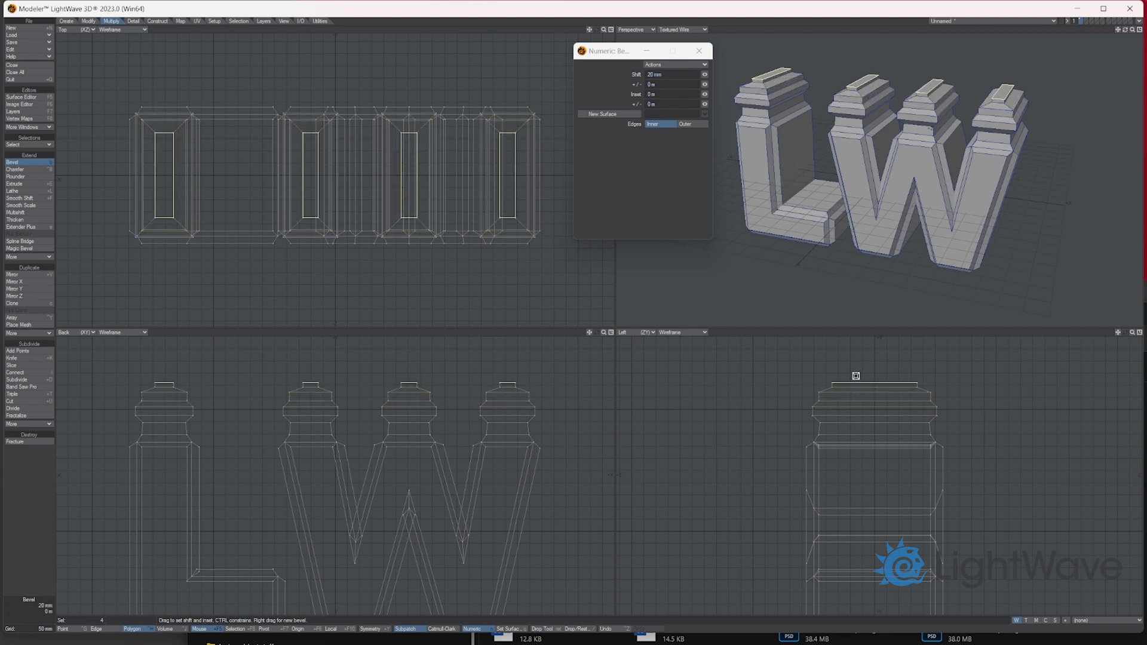
mouse_move(1125, 29)
left_mouse_down()
mouse_move(1137, 19)
mouse_move(1118, 31)
left_mouse_up()
key("space")
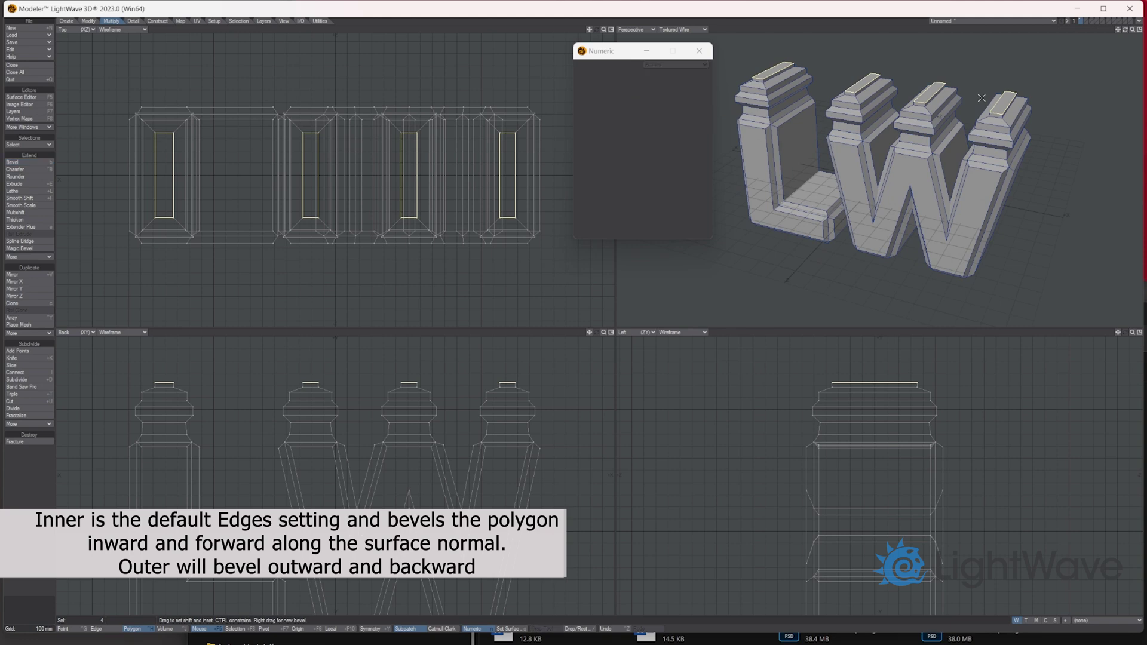
left_click_drag(1007, 102, 773, 71)
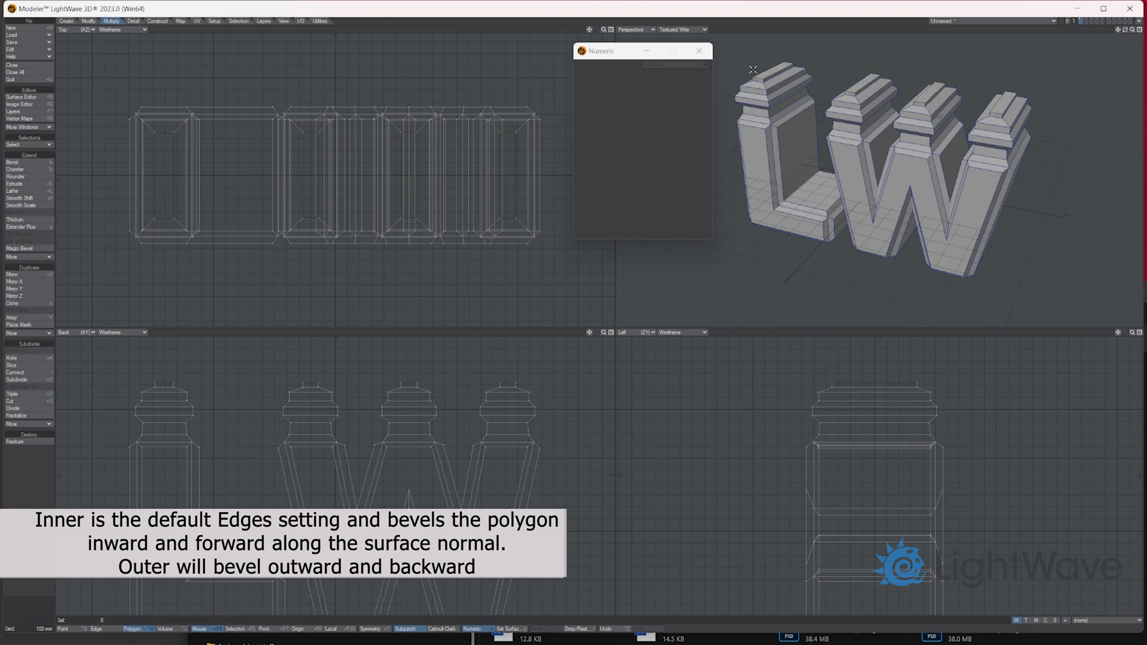
Bevel the three bottom polygons of the L and W with a shift of about 30 mm and no inset.
mouse_move(1125, 30)
left_mouse_down()
mouse_move(1141, 23)
mouse_move(1116, 36)
left_mouse_up()
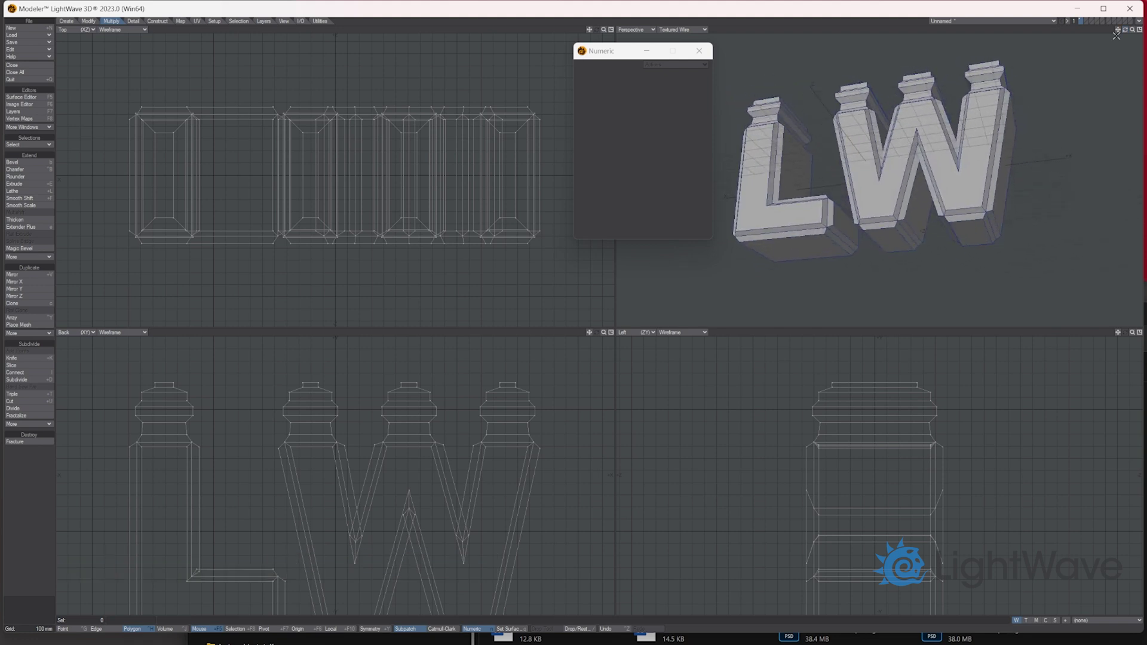
left_click(808, 246)
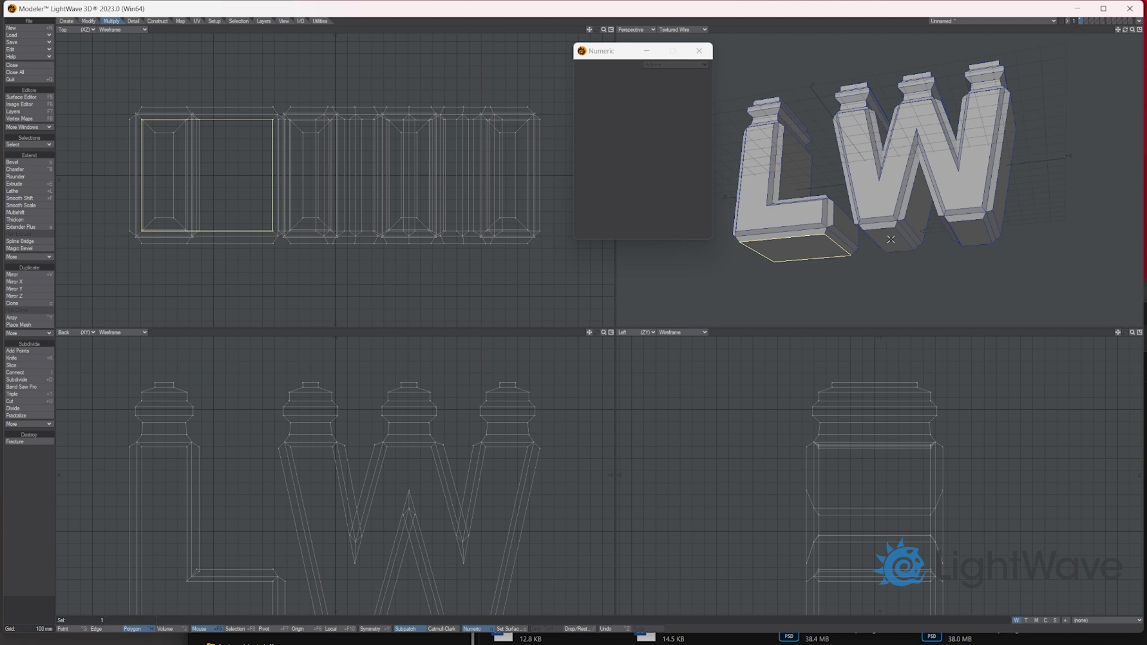
left_click(891, 240)
left_click(978, 234)
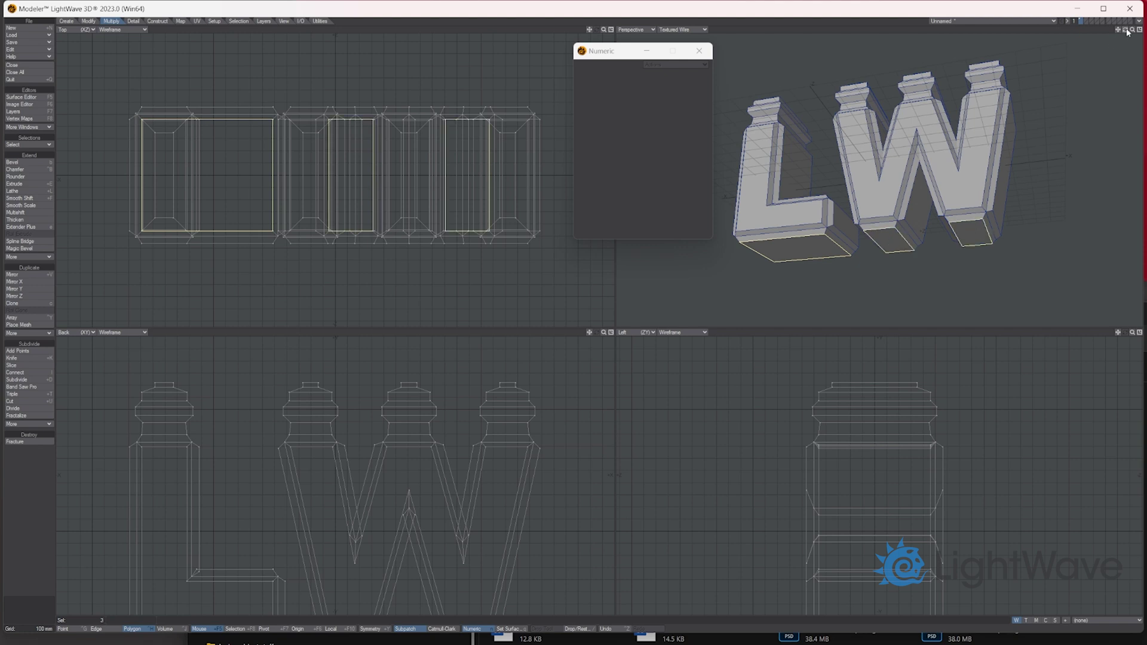
left_click_drag(1128, 32, 1133, 34)
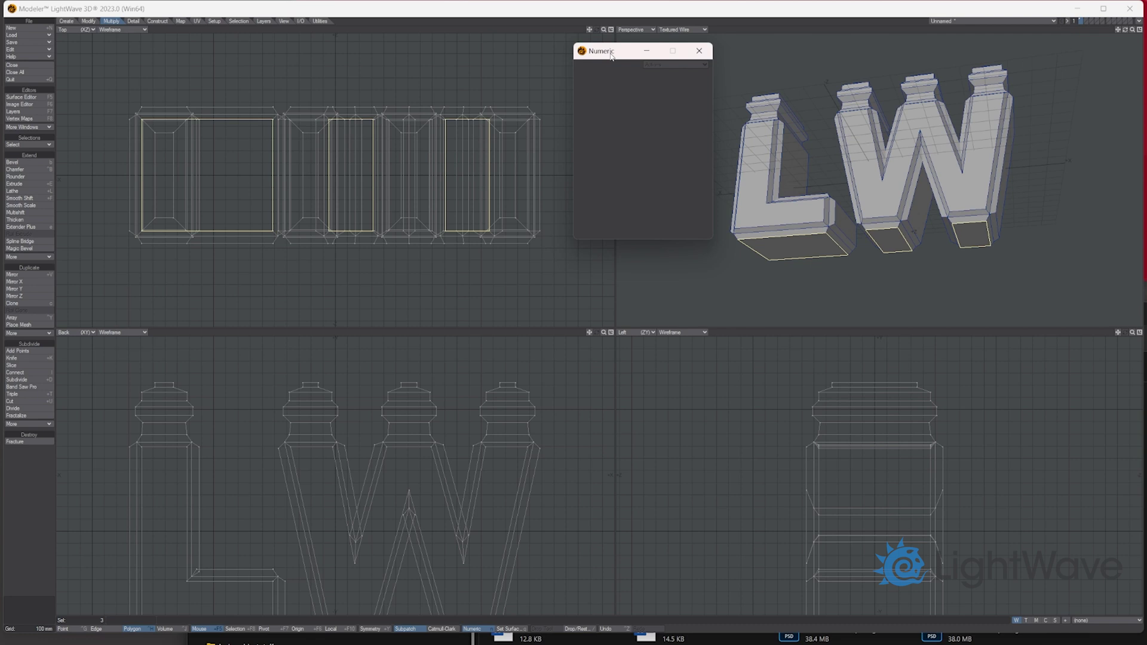
key("b")
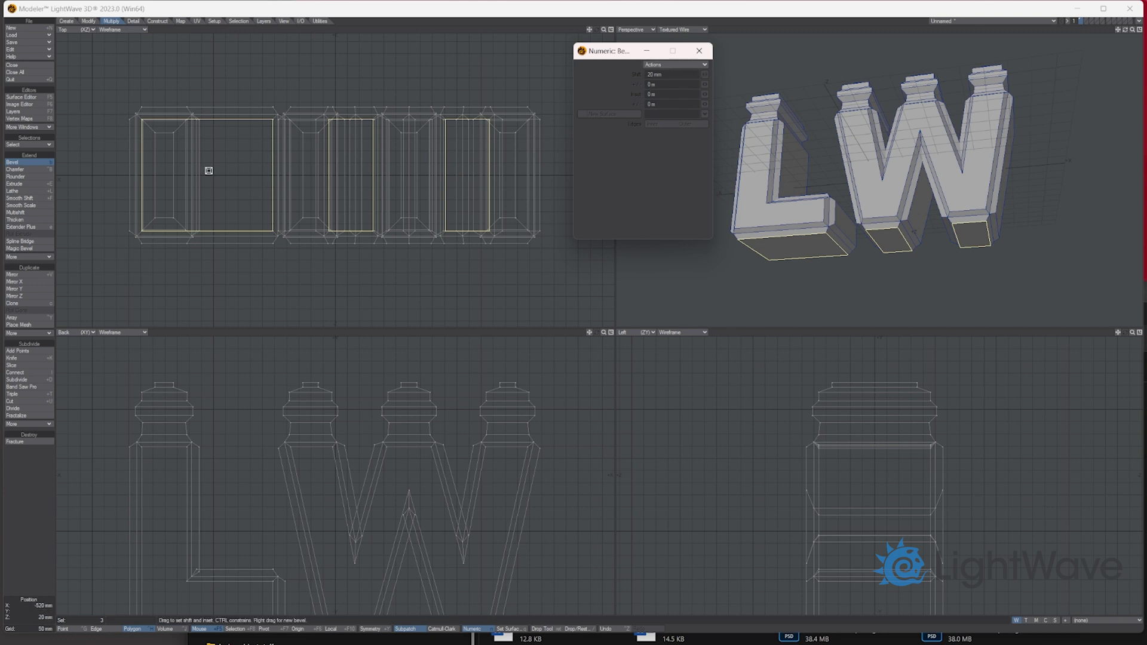
left_click_drag(794, 245, 794, 230)
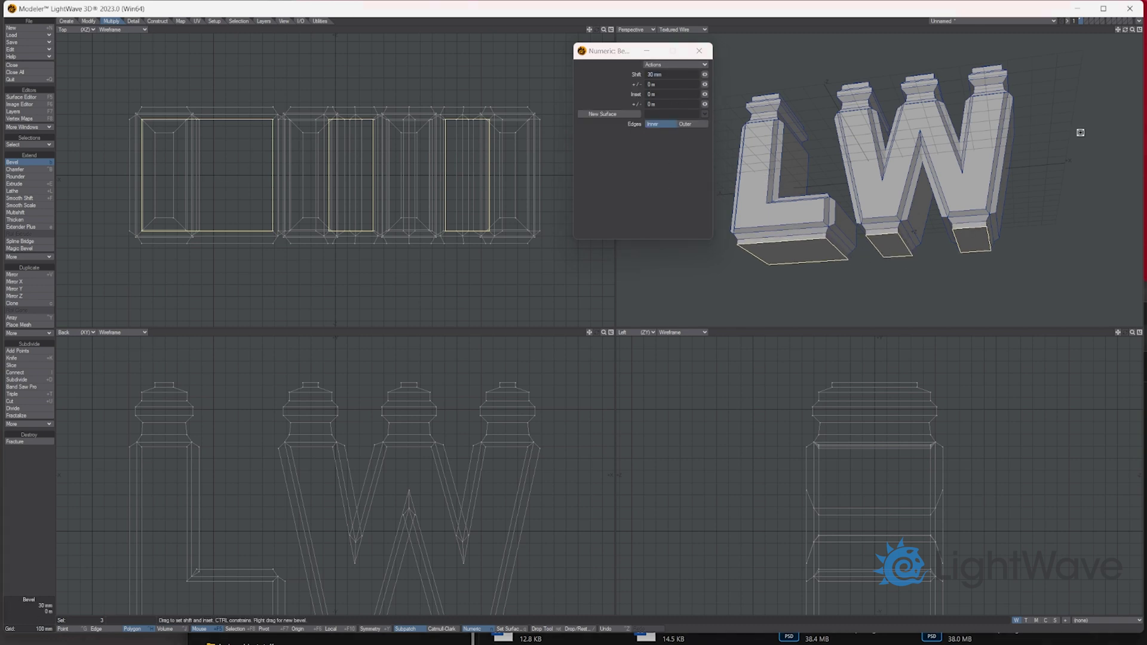
Set the bottom bevel's shift to 42 mm and inset to -86 mm, and enable a new surface named 1.
left_click_drag(1126, 29, 1123, 41)
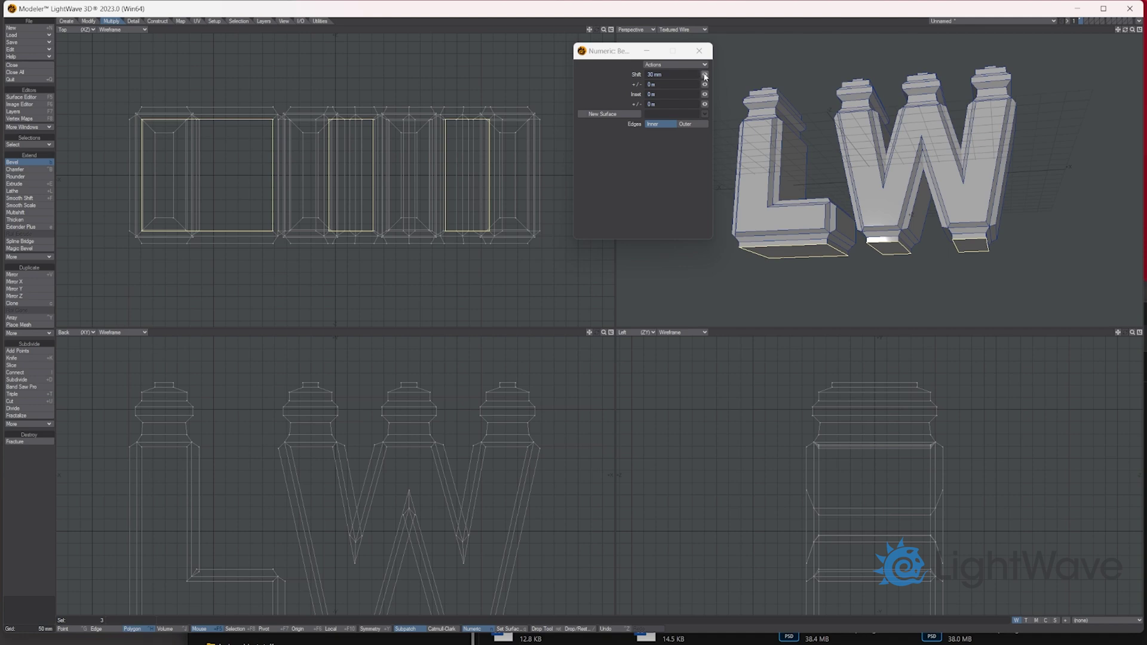
left_click_drag(705, 77, 715, 75)
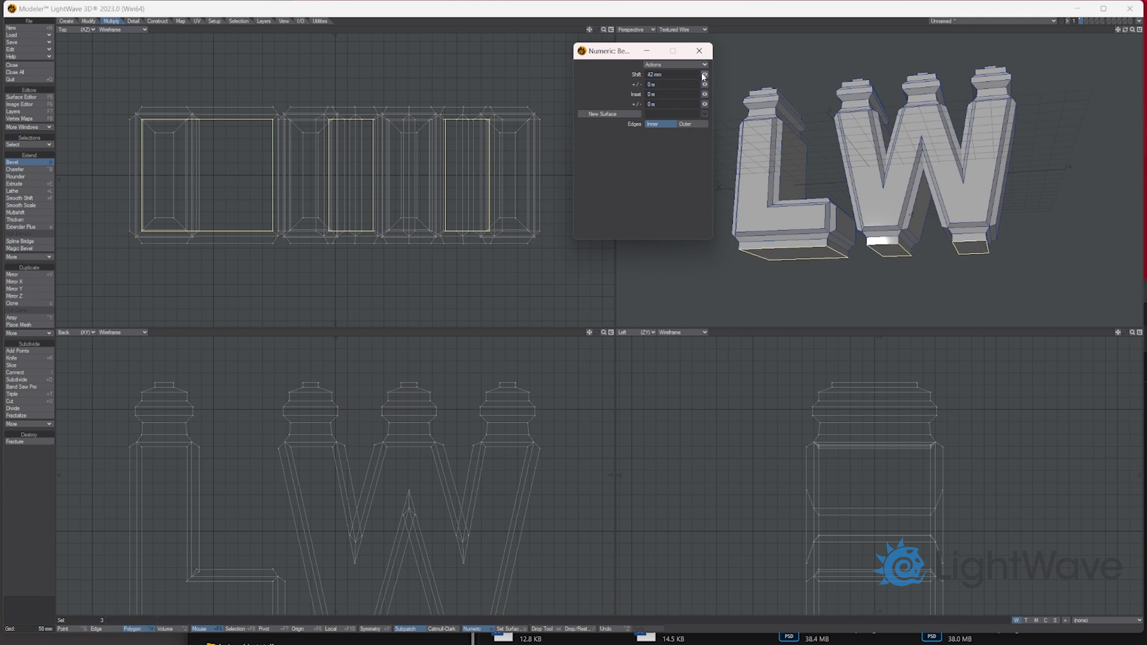
left_click_drag(703, 97, 696, 97)
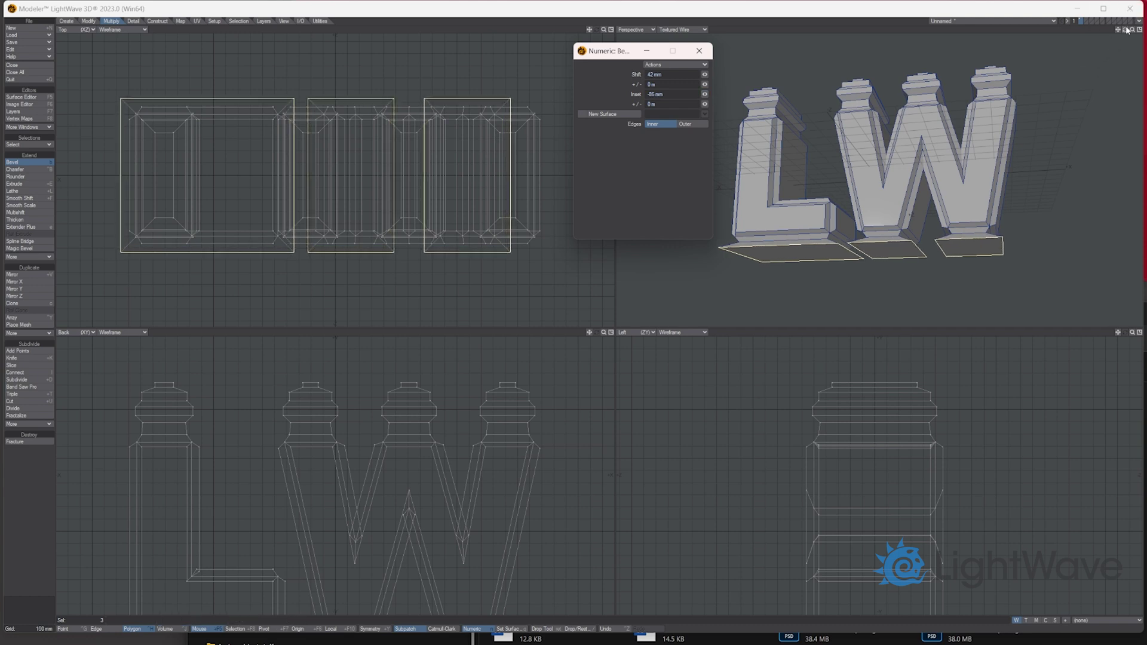
left_click_drag(1125, 30, 1047, 55)
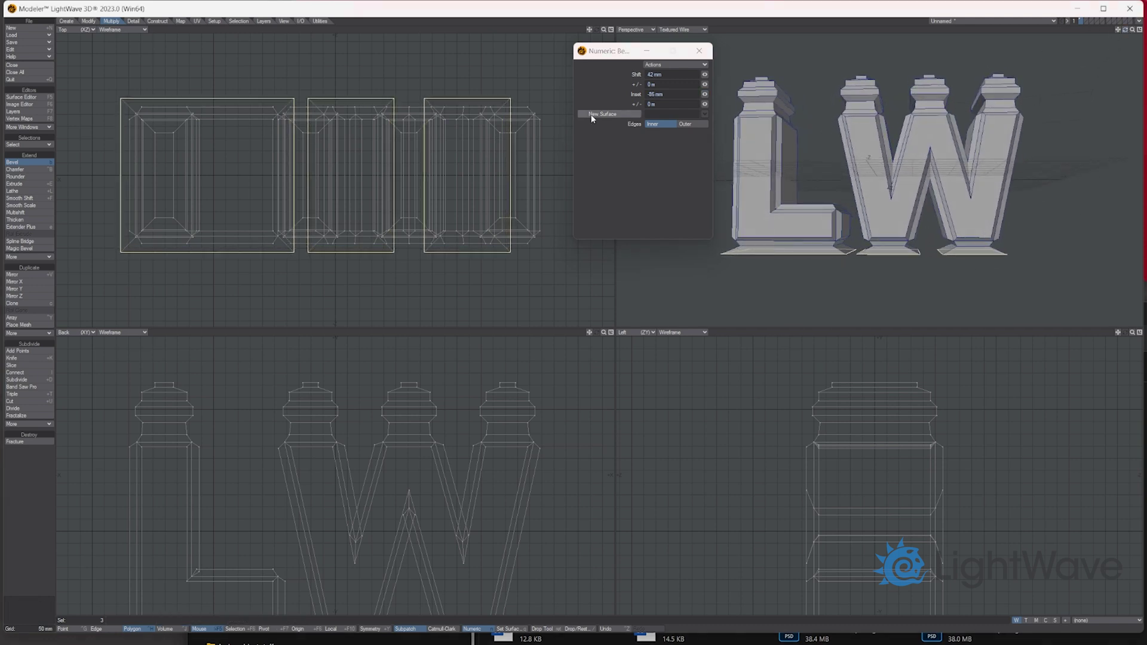
left_click(625, 114)
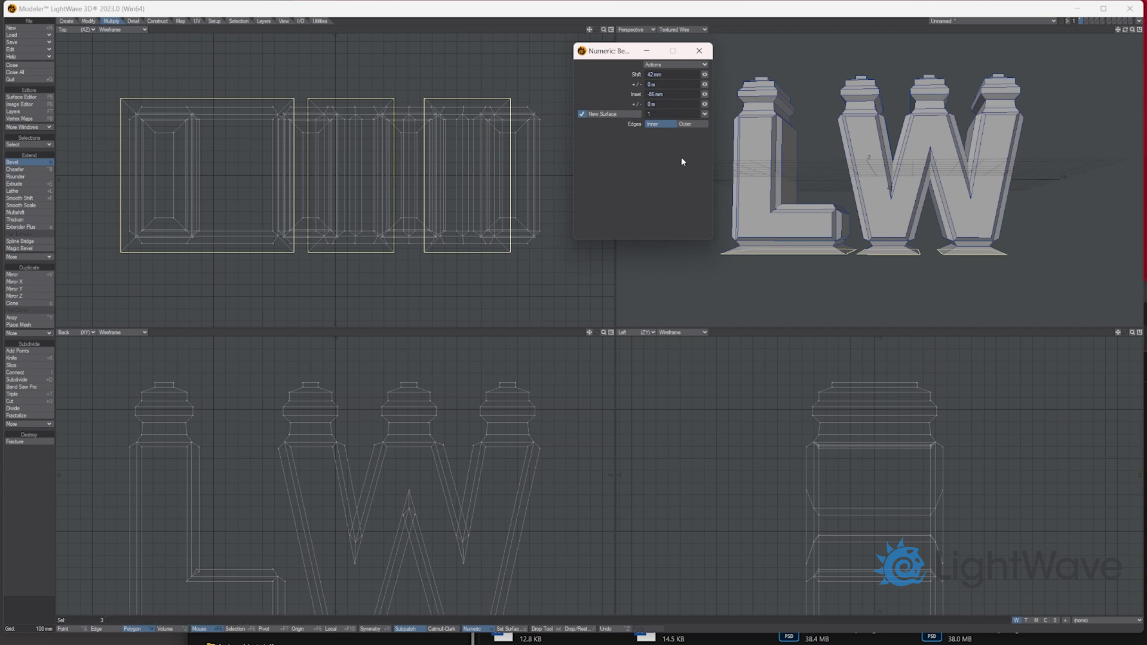
Add another bevel to the bottom polygons with a shift of about 70 mm and no inset, and clear the selection.
left_click(679, 96)
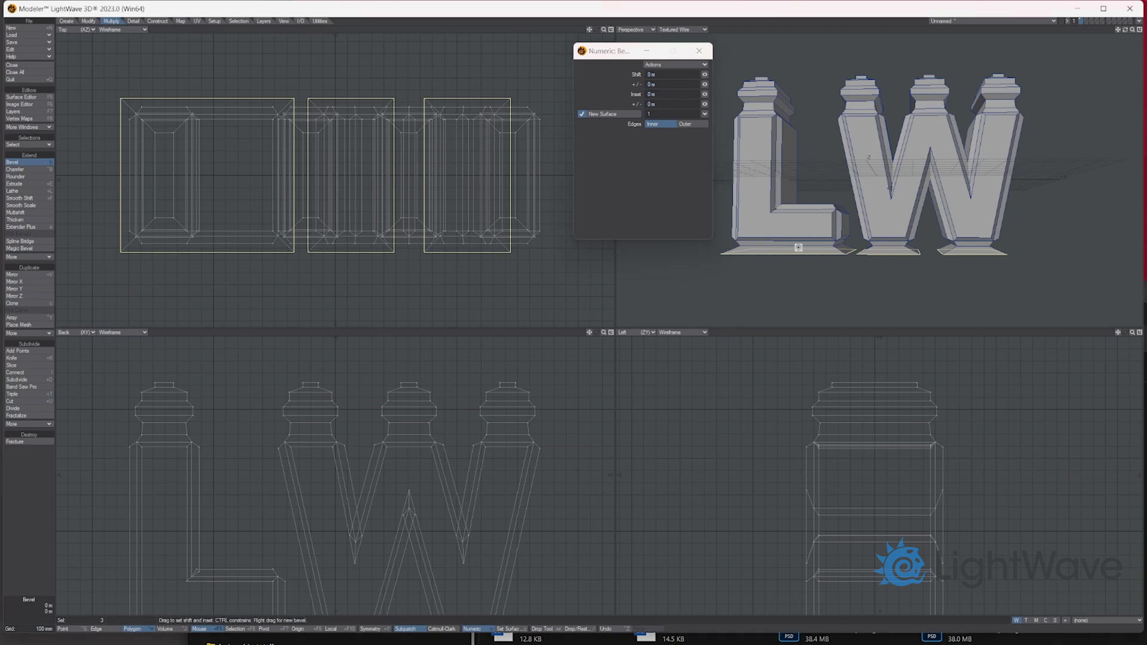
left_click_drag(798, 249, 798, 235)
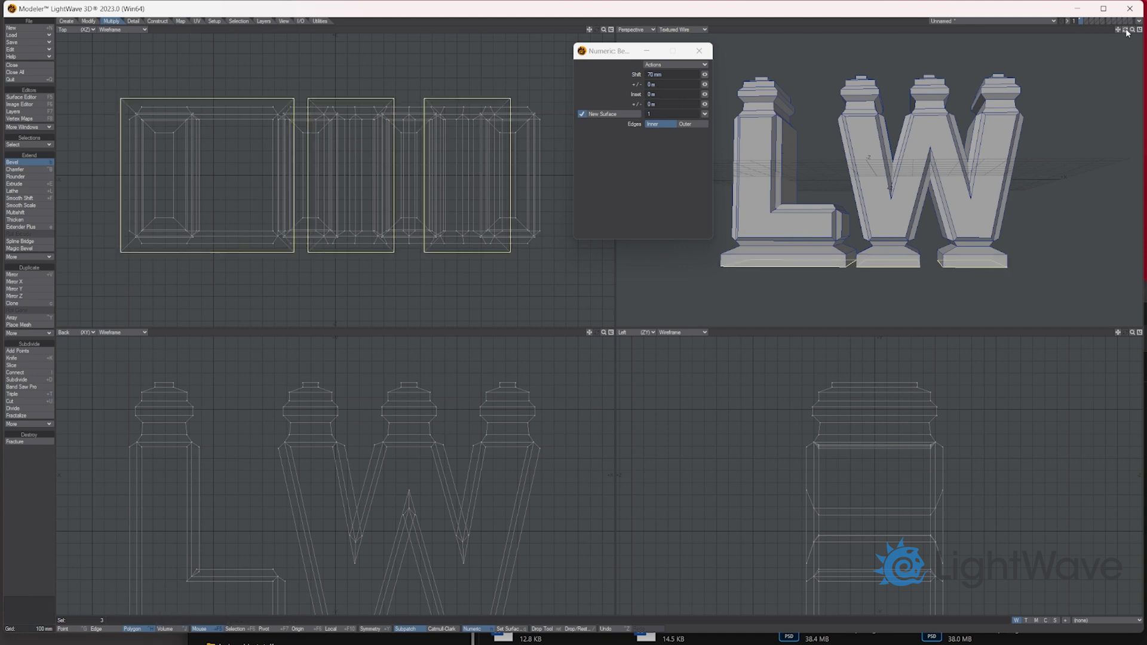
left_click_drag(1128, 33, 1074, 36)
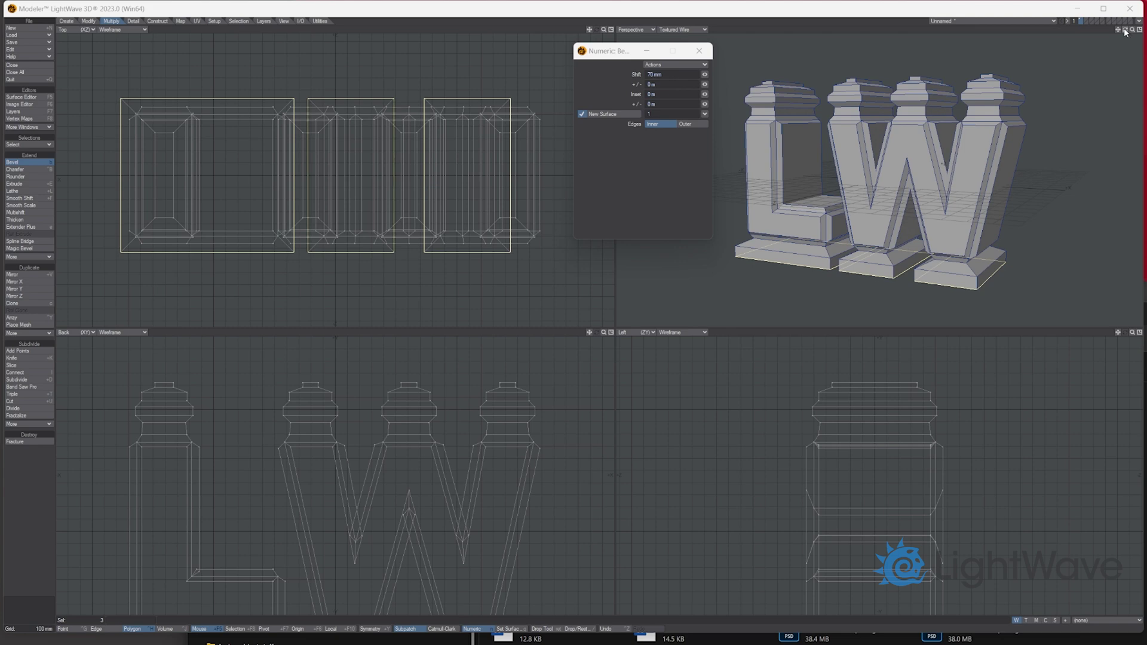
mouse_move(1126, 32)
left_mouse_down()
mouse_move(1102, 33)
mouse_move(1115, 33)
left_mouse_up()
left_click(699, 51)
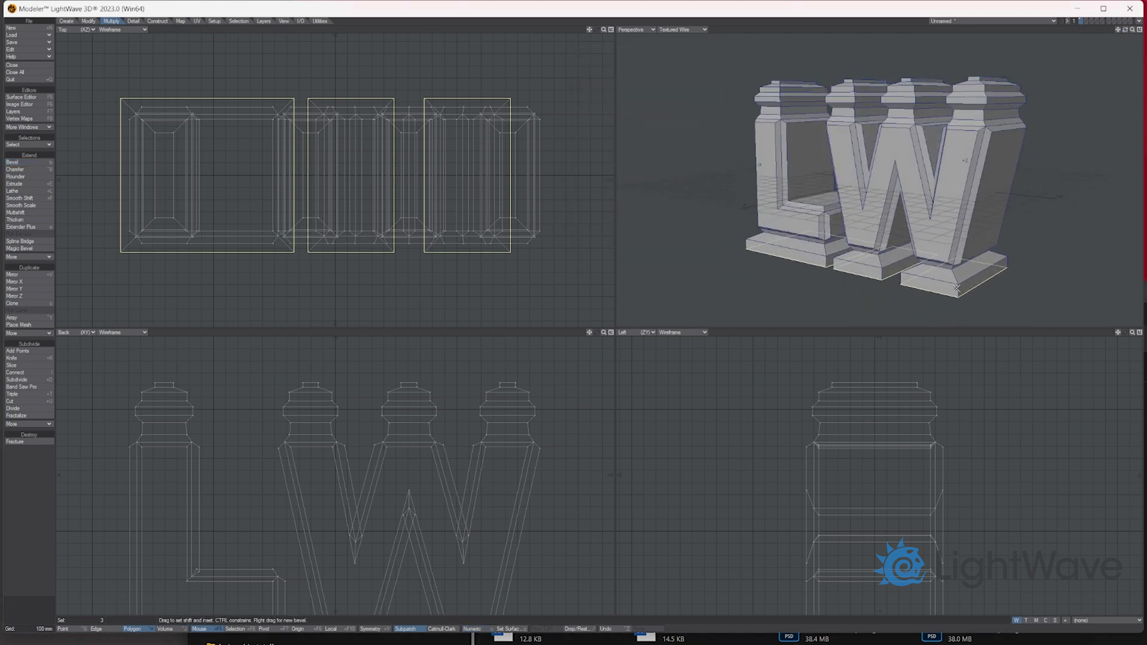
key("slash")
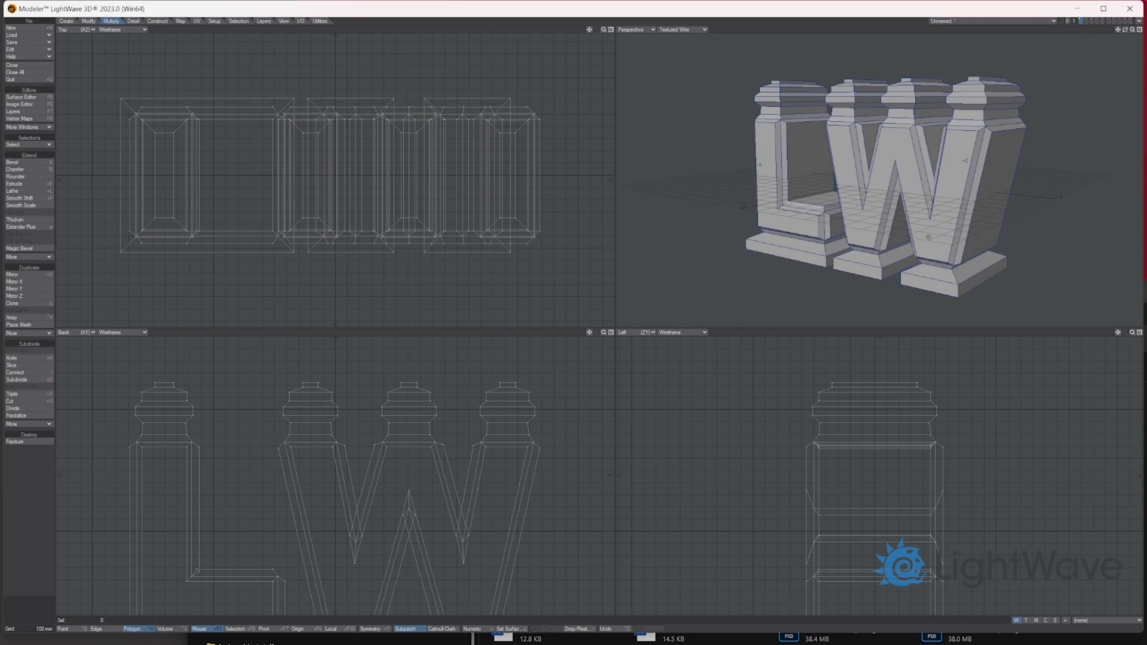
Bevel the bottom polygons of the L and W again, constrained to a shift of about 85 mm with no inset.
mouse_move(1132, 30)
left_mouse_down()
mouse_move(1099, 31)
mouse_move(1142, 28)
mouse_move(1136, 16)
mouse_move(1135, 45)
left_mouse_up()
left_click(788, 218)
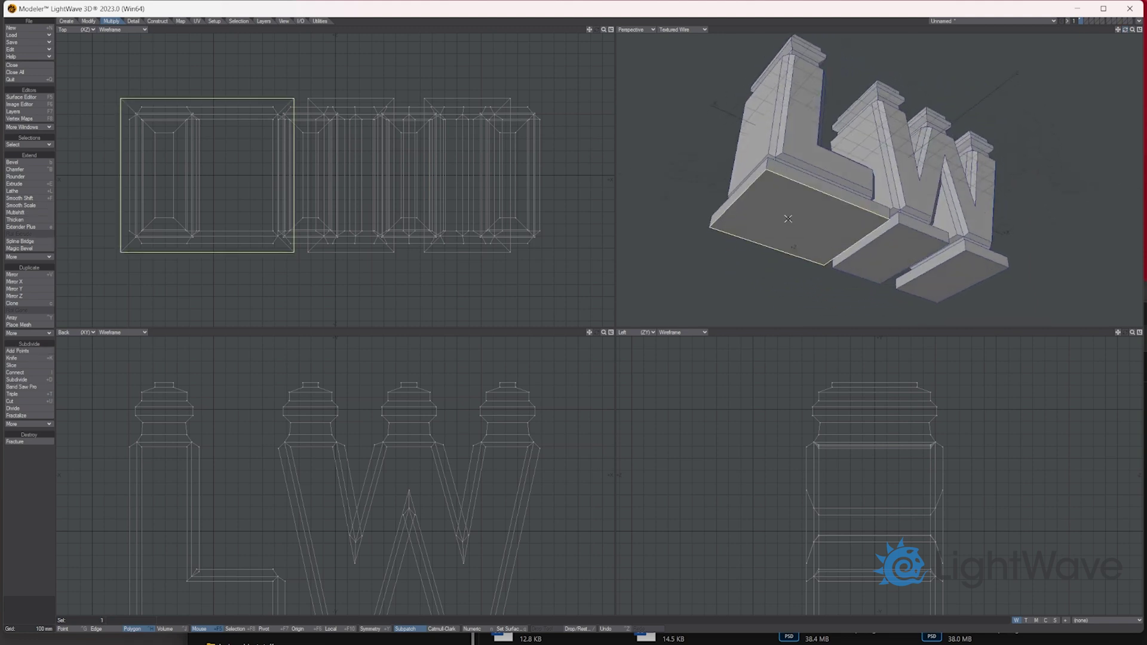
left_click(911, 251)
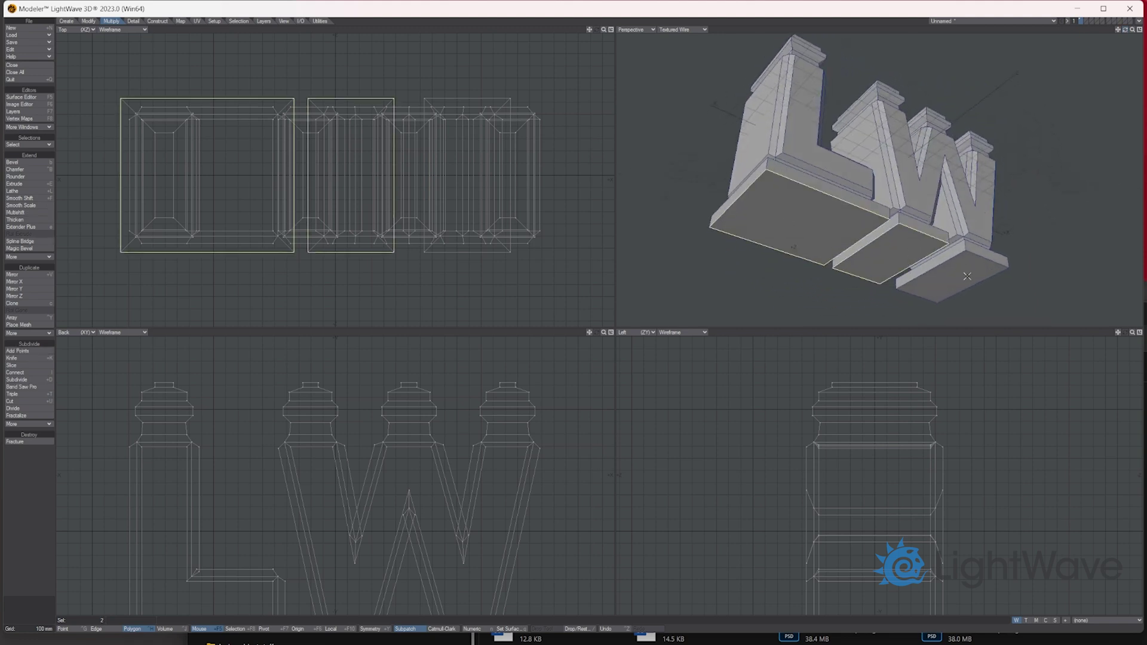
left_click(951, 273)
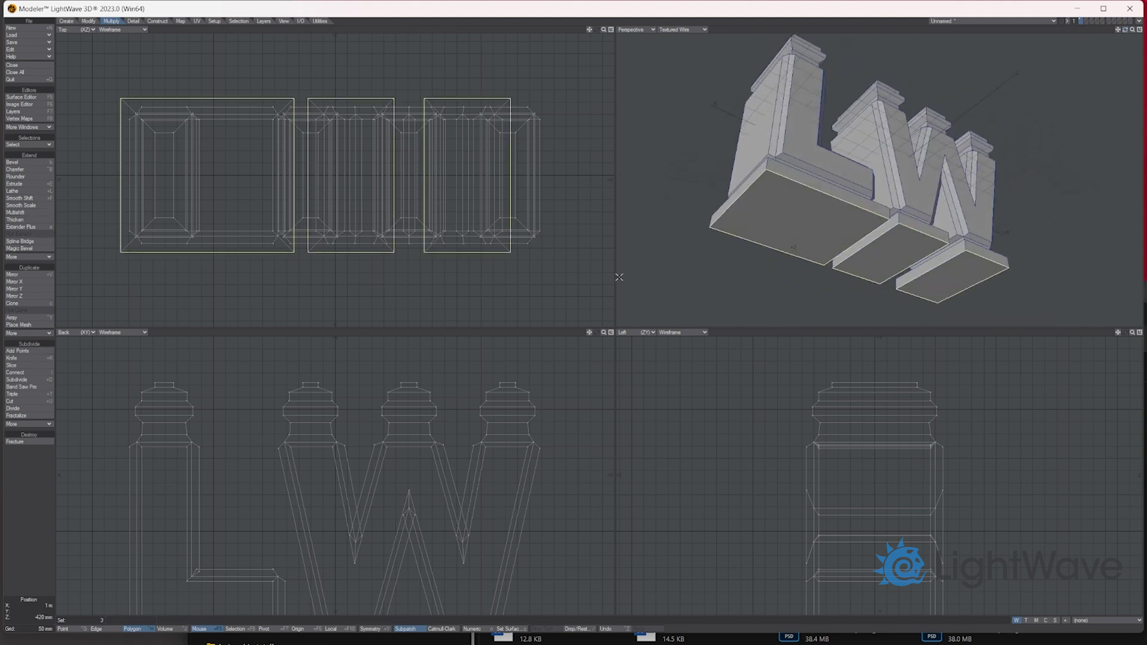
left_click(28, 162)
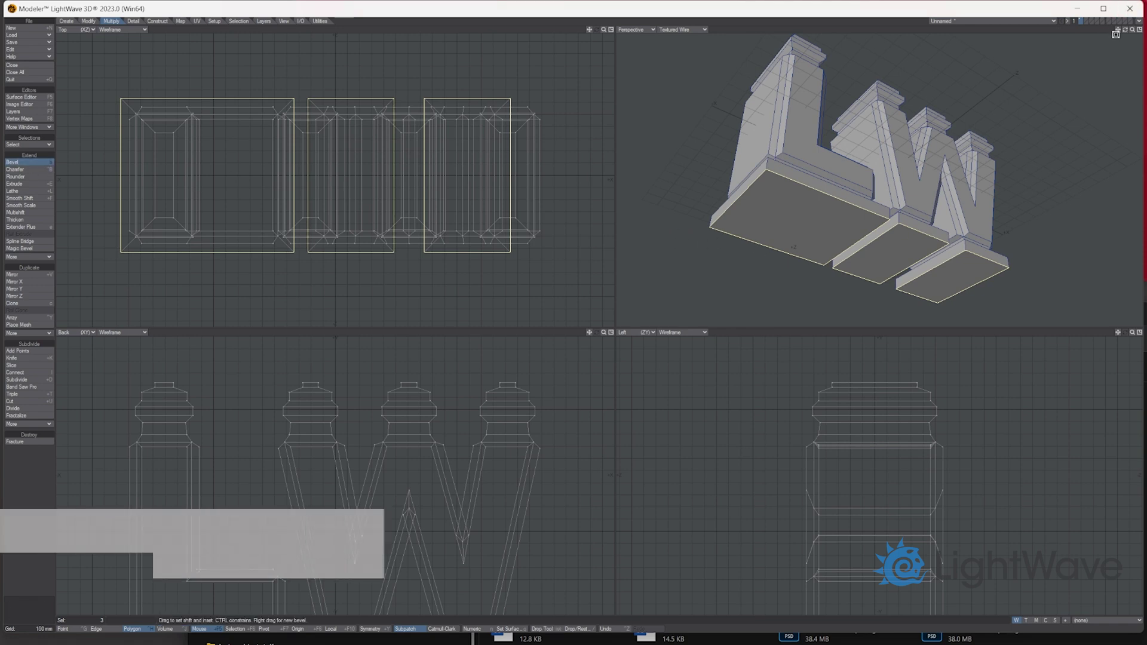
left_click_drag(1116, 34, 1121, 48)
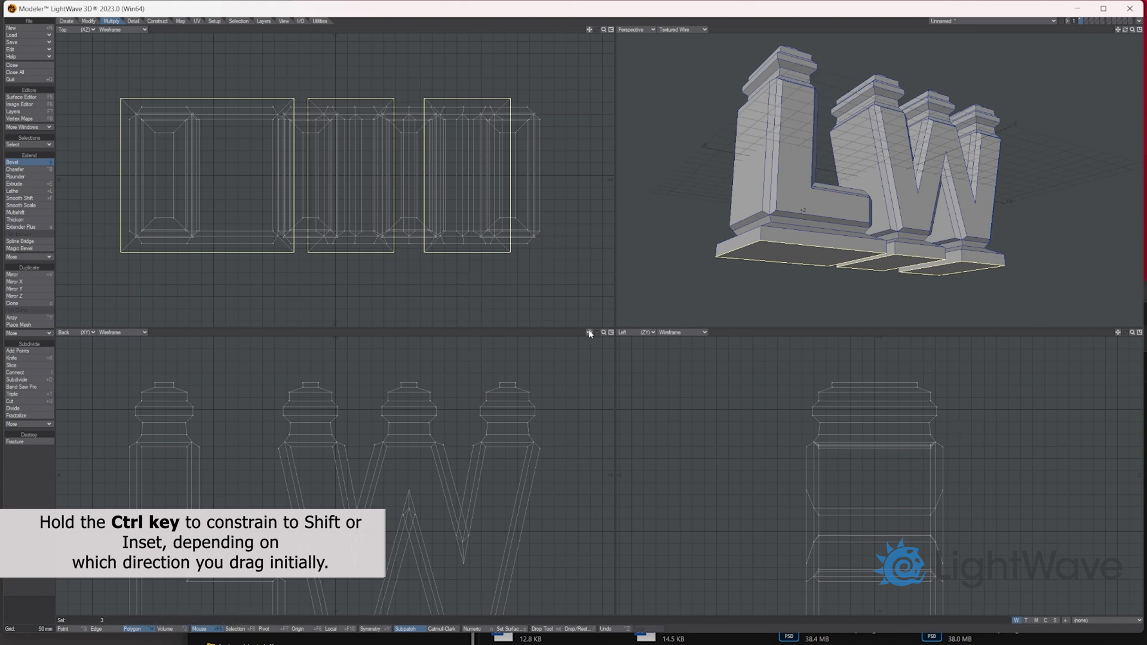
left_click_drag(589, 333, 424, 459)
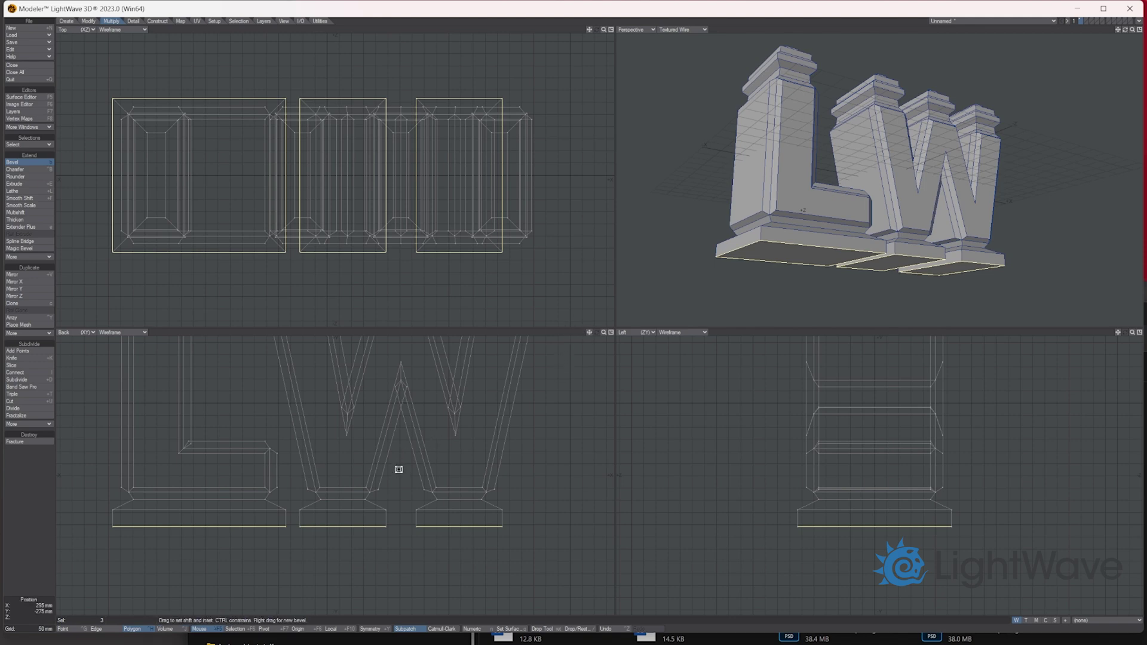
left_click_drag(398, 469, 376, 451)
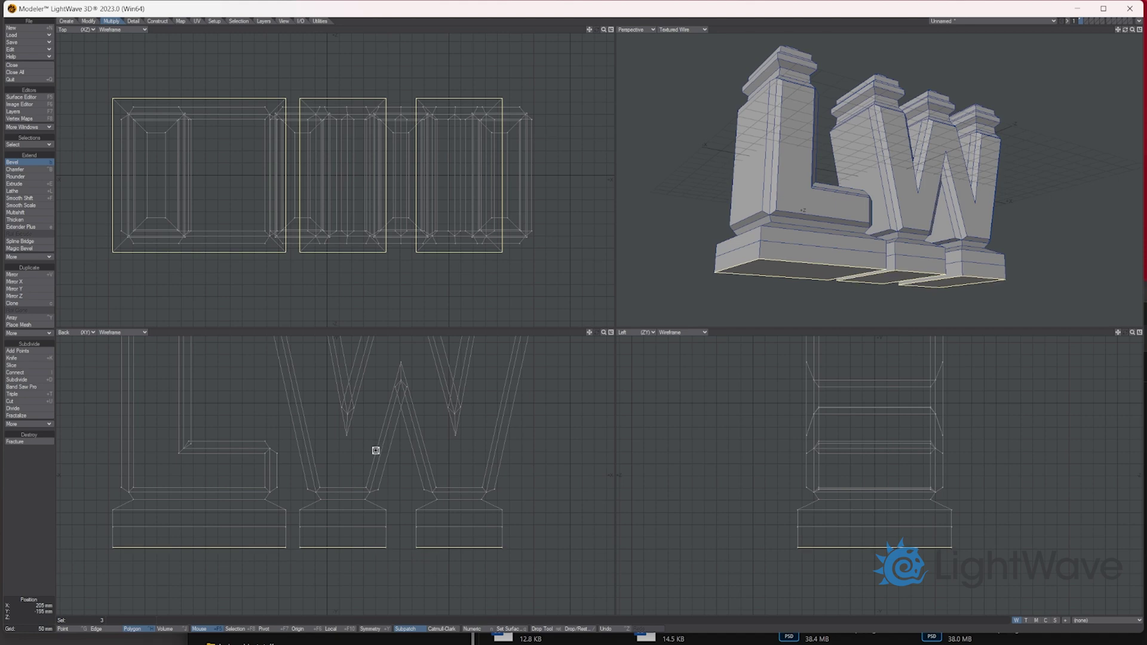
Add an inset of about 50 mm to the new bottom bevel, constraining the change to inset, and clear the selection.
left_click_drag(376, 451, 363, 451)
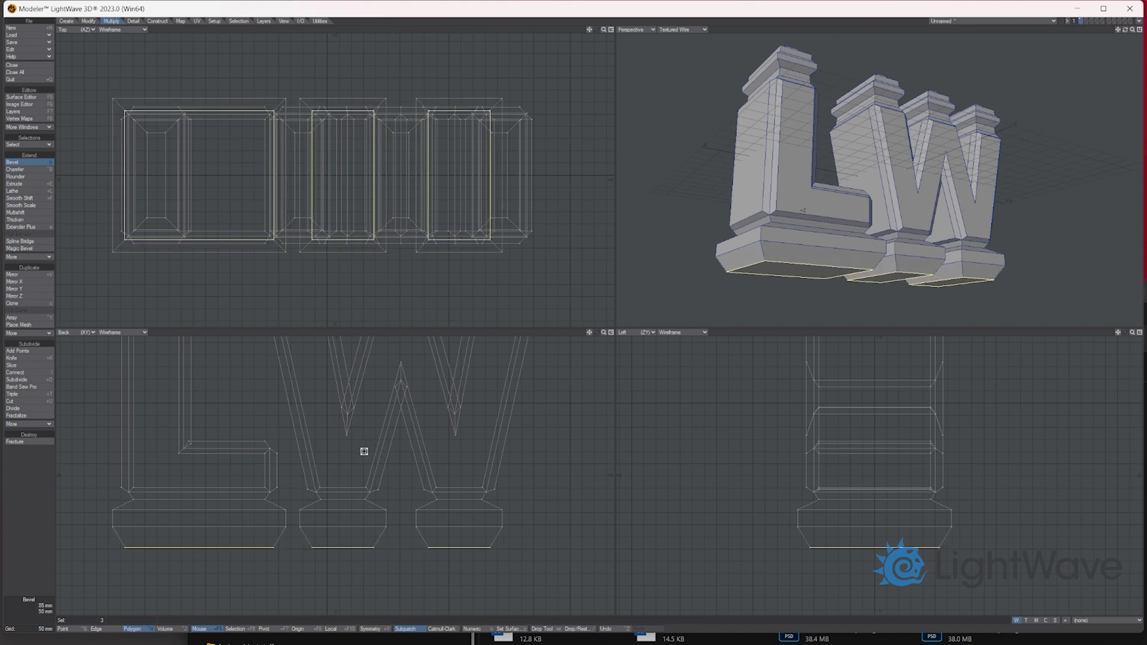
left_click_drag(363, 451, 364, 473)
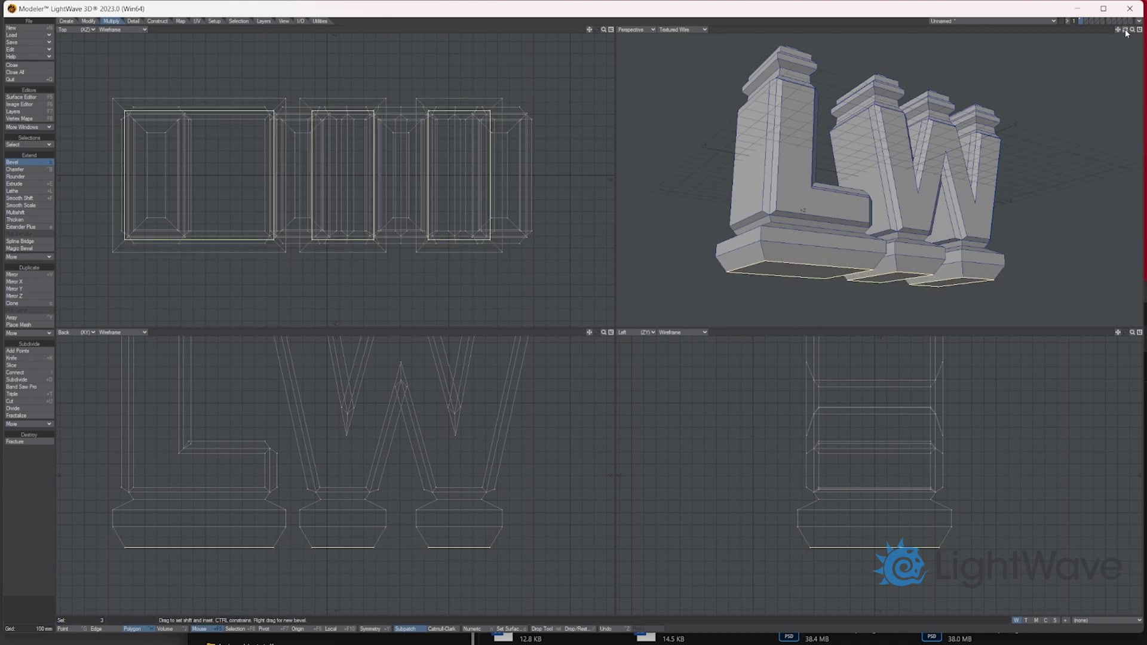
left_click_drag(1127, 33, 1037, 36)
left_click_drag(945, 45, 941, 45)
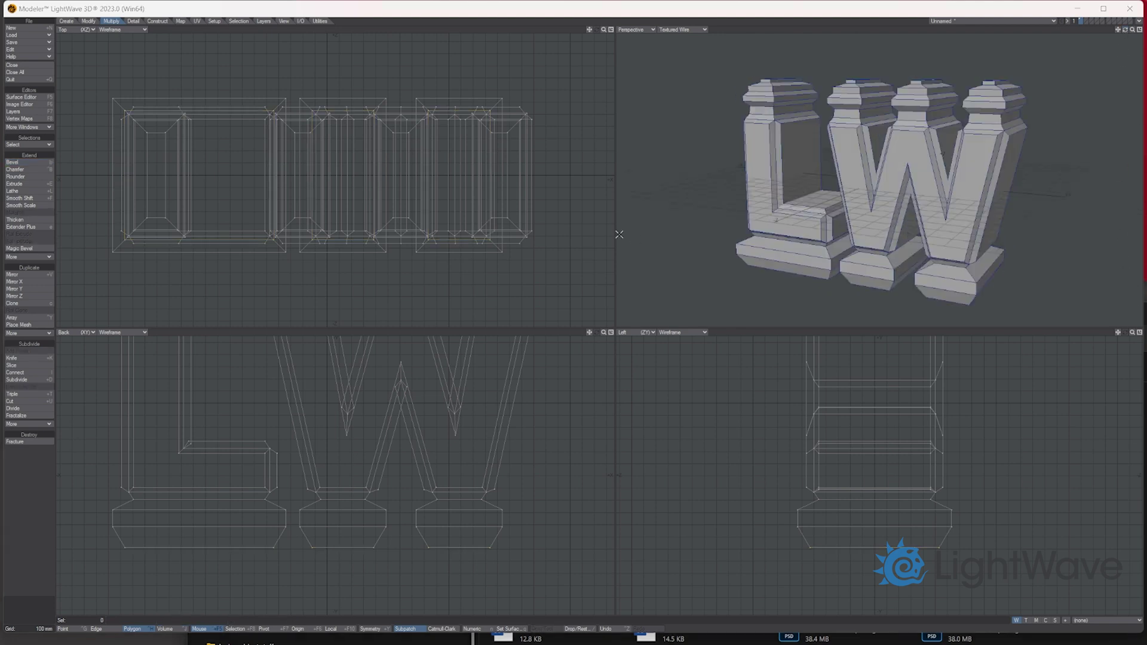
Try a pink tint on surface 1 by setting its green colour value to 97, and close the Surface Editor.
left_click(26, 97)
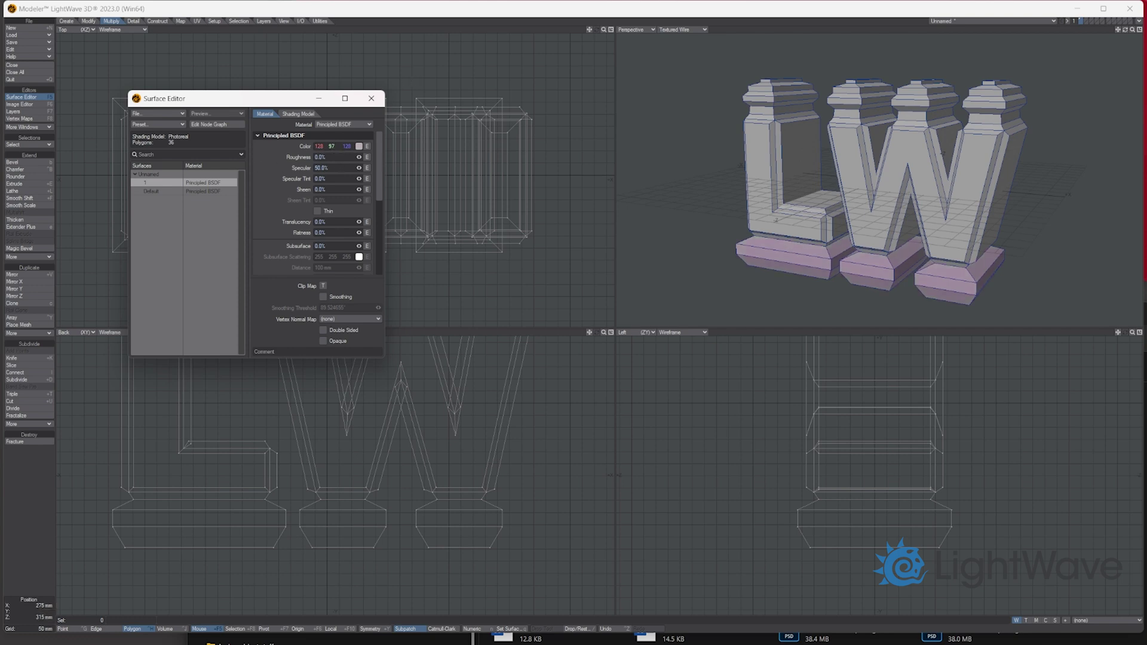
mouse_move(332, 146)
left_mouse_down()
mouse_move(358, 146)
mouse_move(331, 146)
left_mouse_up()
left_click(371, 98)
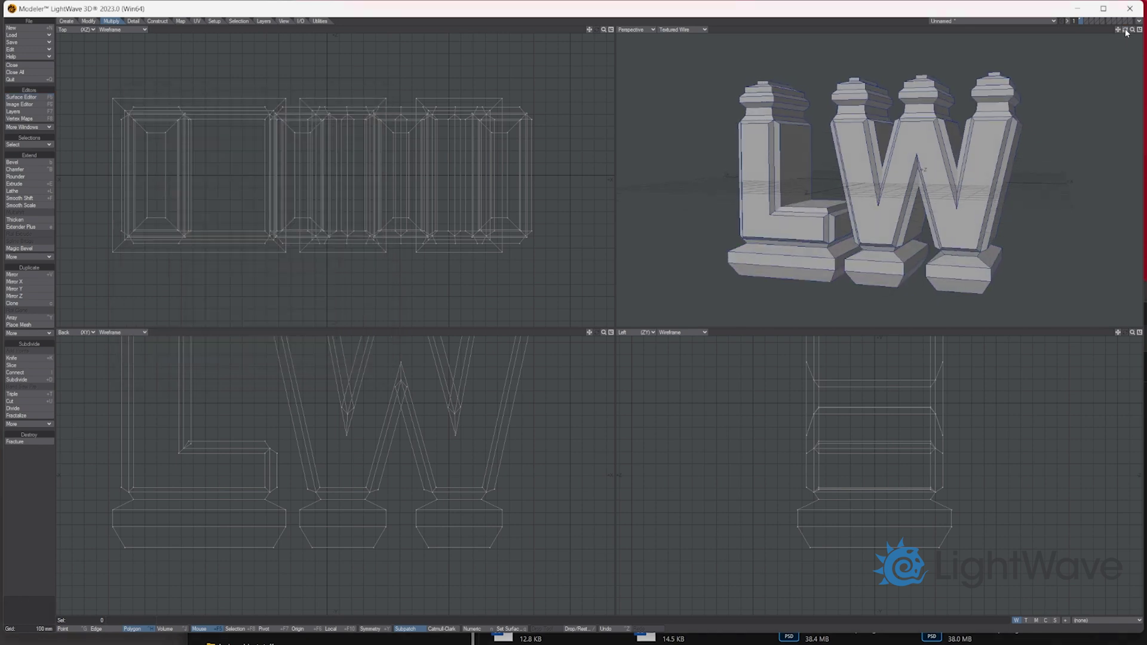
mouse_move(1126, 33)
left_mouse_down()
mouse_move(1085, 34)
mouse_move(1133, 42)
left_mouse_up()
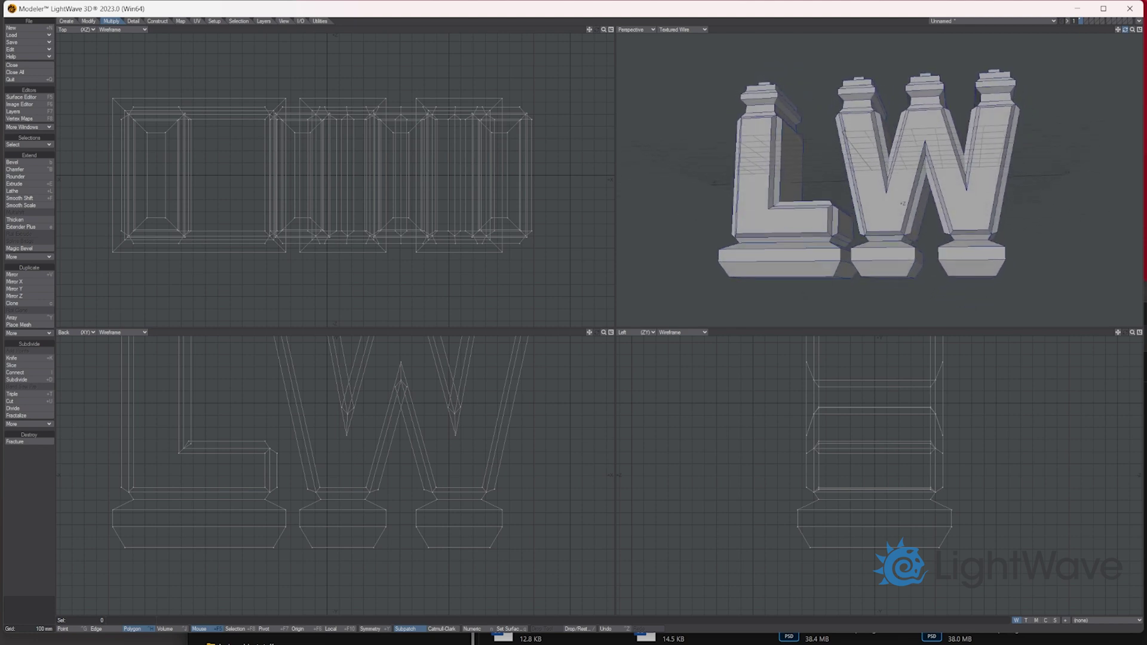
left_click_drag(1126, 30, 1122, 41)
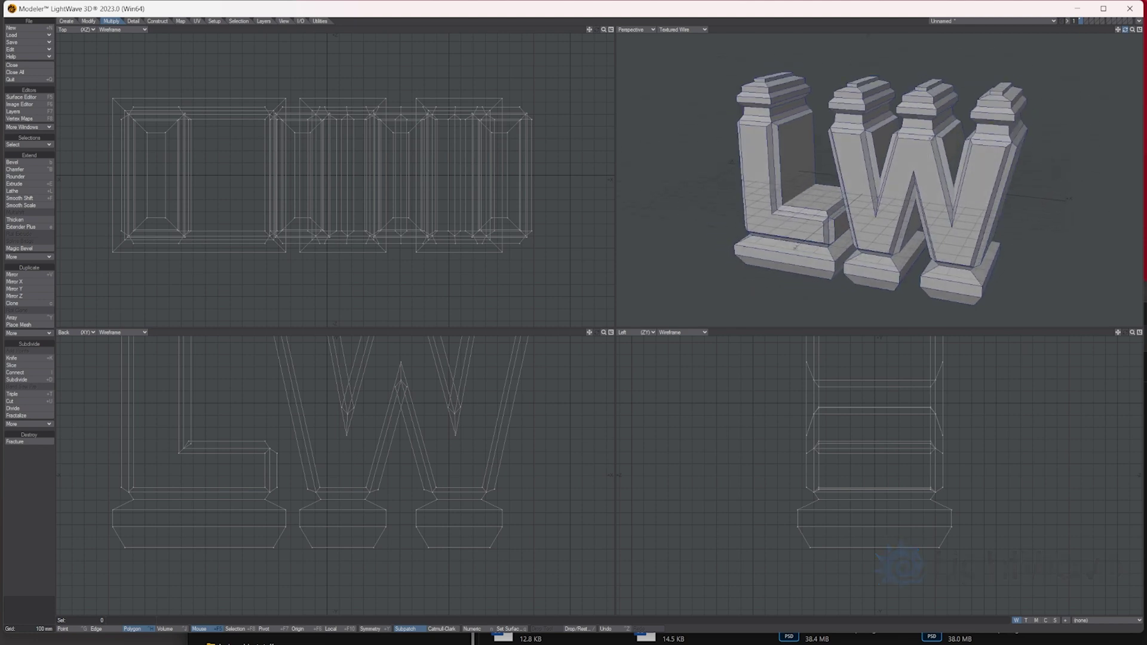